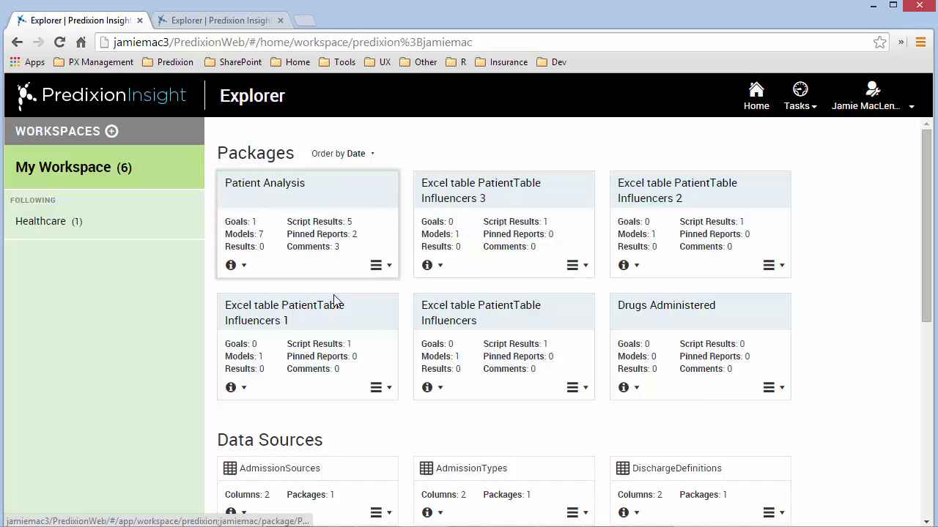
Open the Patient Analysis package from My Workspace
left_click(330, 199)
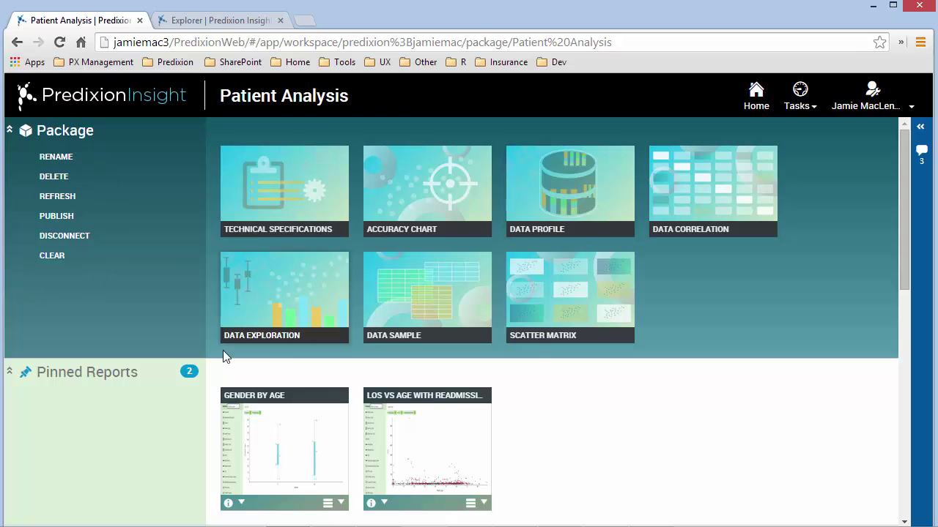
Show and hide the package's comments, then scroll down to the Models section
left_click(923, 130)
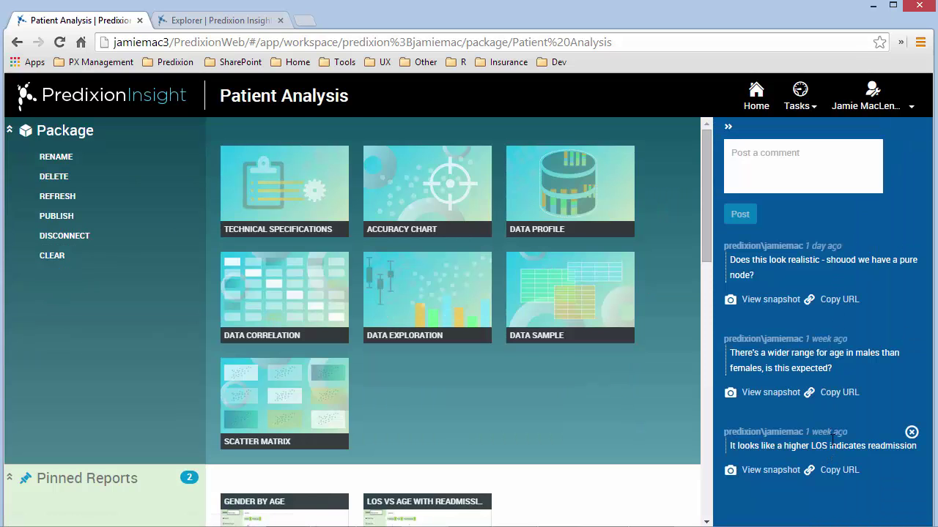
left_click(728, 129)
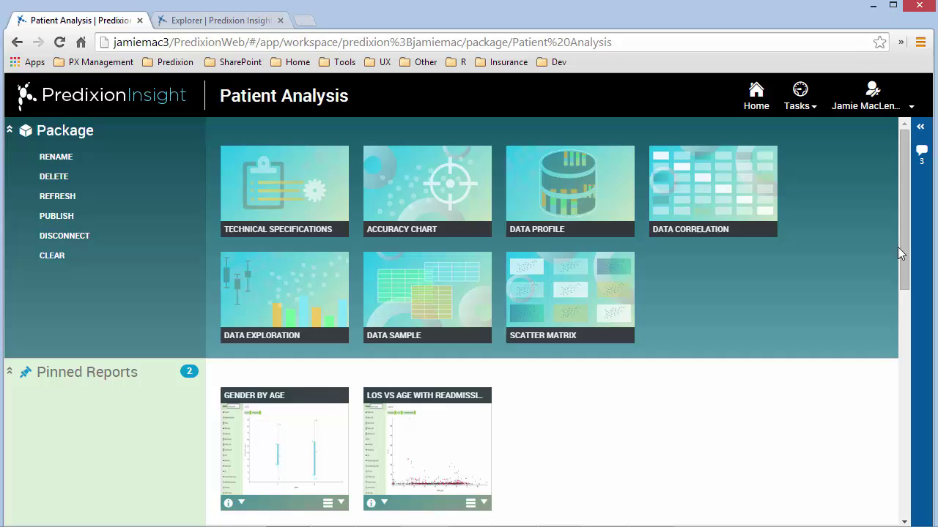
left_click_drag(894, 278, 898, 472)
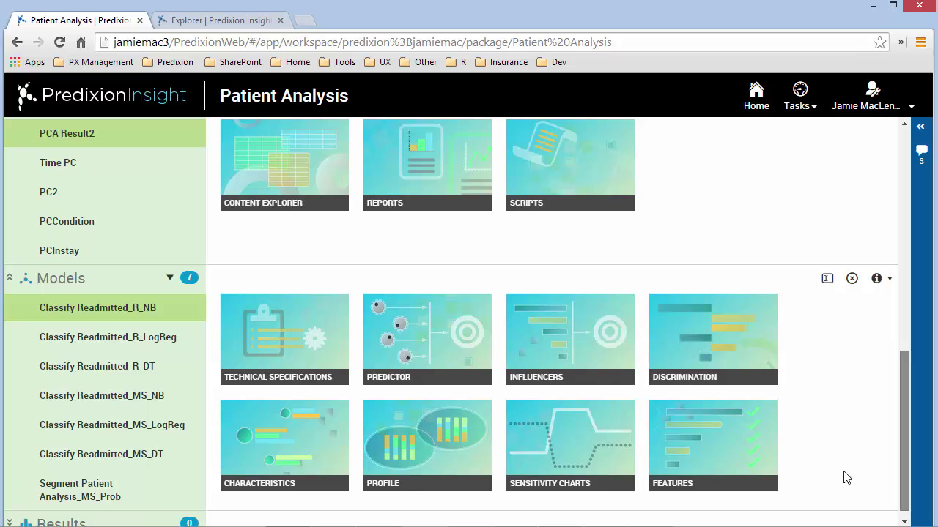
Pin the Classify Readmitted_MS_DT decision tree view as a report, then return home
left_click(88, 460)
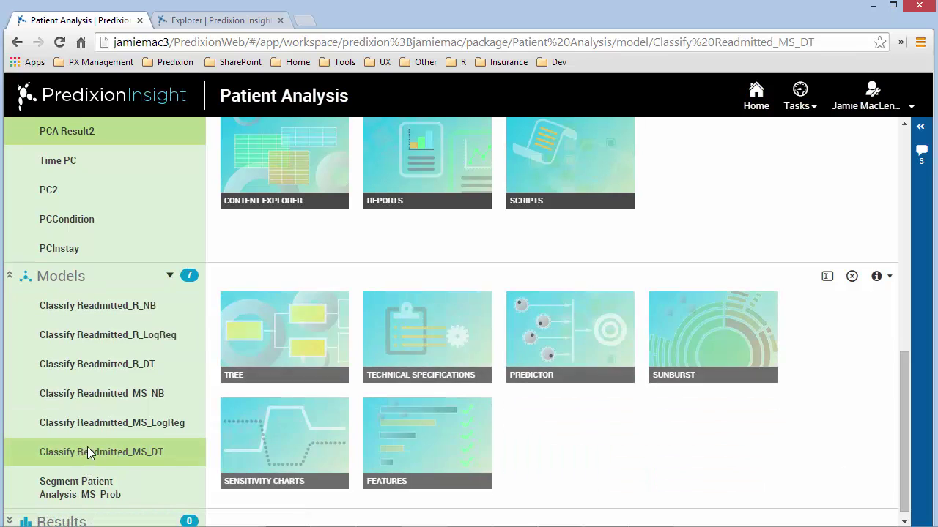
left_click(292, 347)
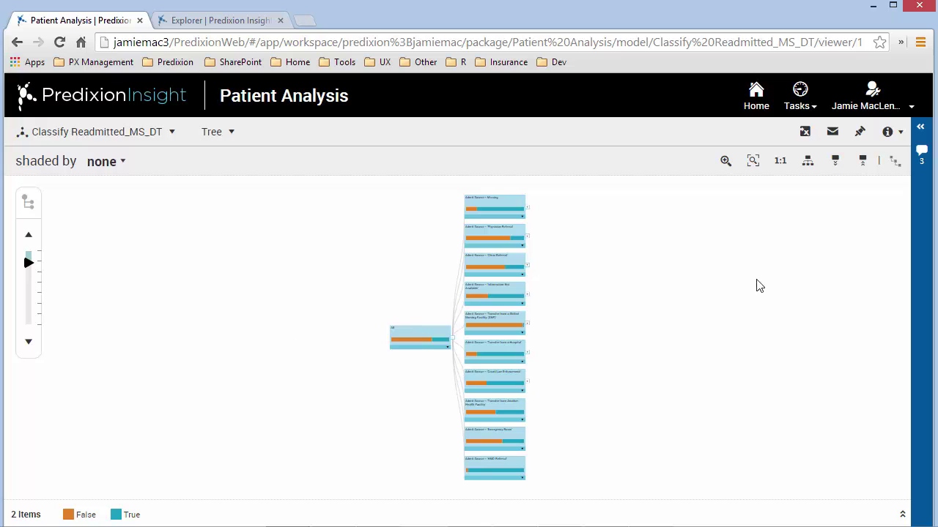
left_click(858, 134)
left_click(77, 102)
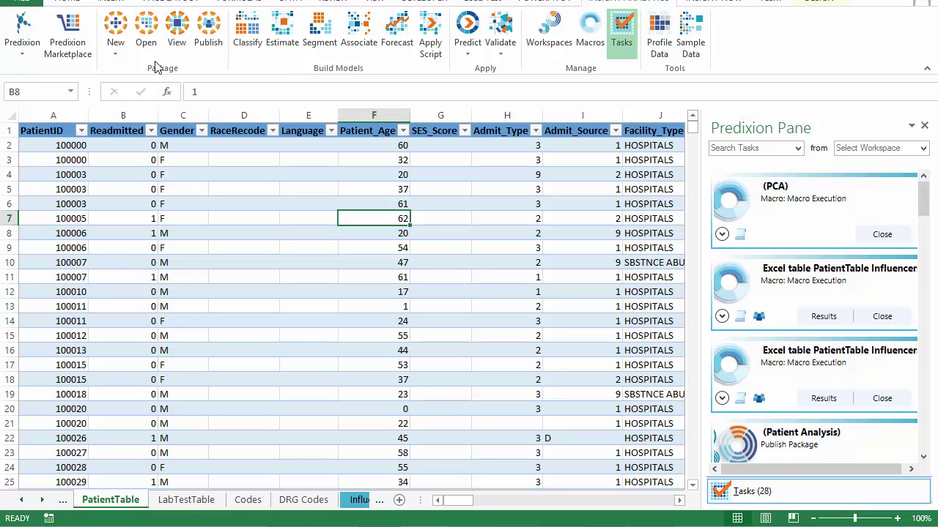
Create a new Workbench package from the Excel table 'PatientTable'
left_click(117, 52)
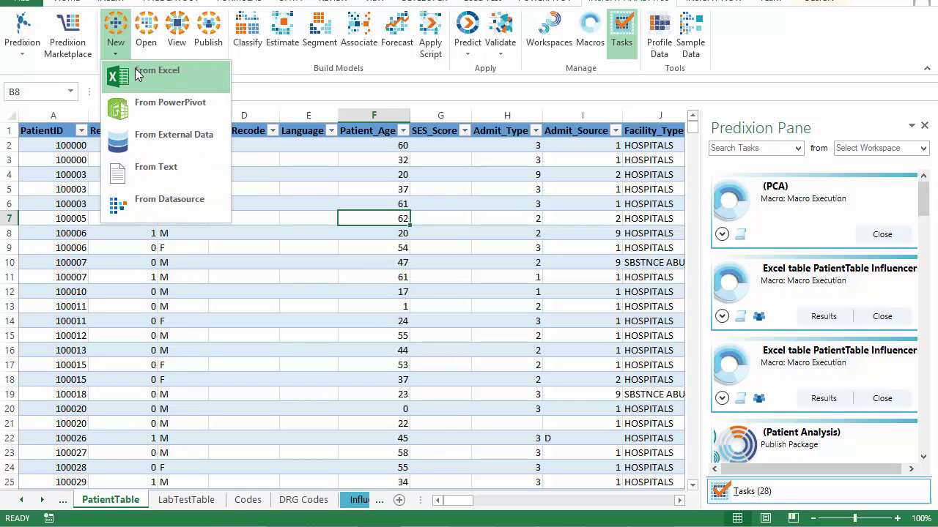
left_click(136, 73)
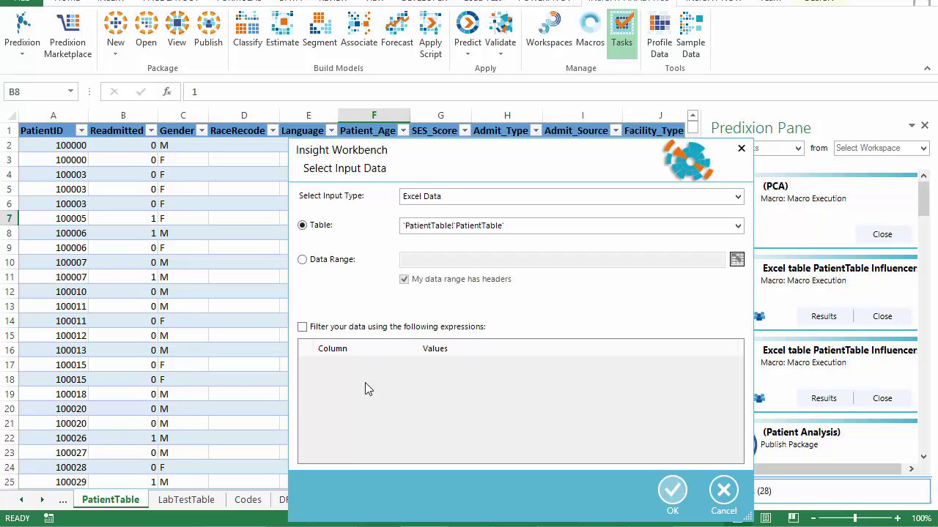
left_click(672, 491)
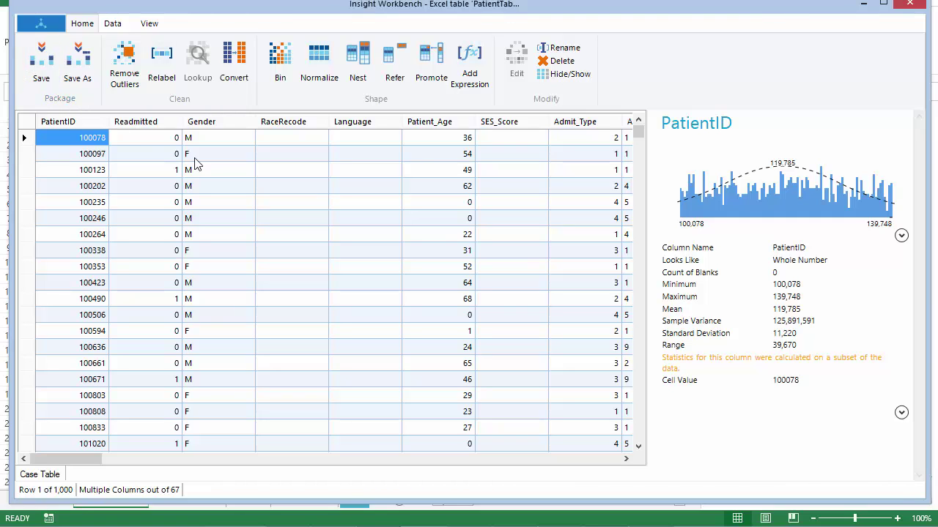
Browse the Data, View and Home ribbon tabs, ending on the Data tab
left_click(113, 26)
left_click(150, 25)
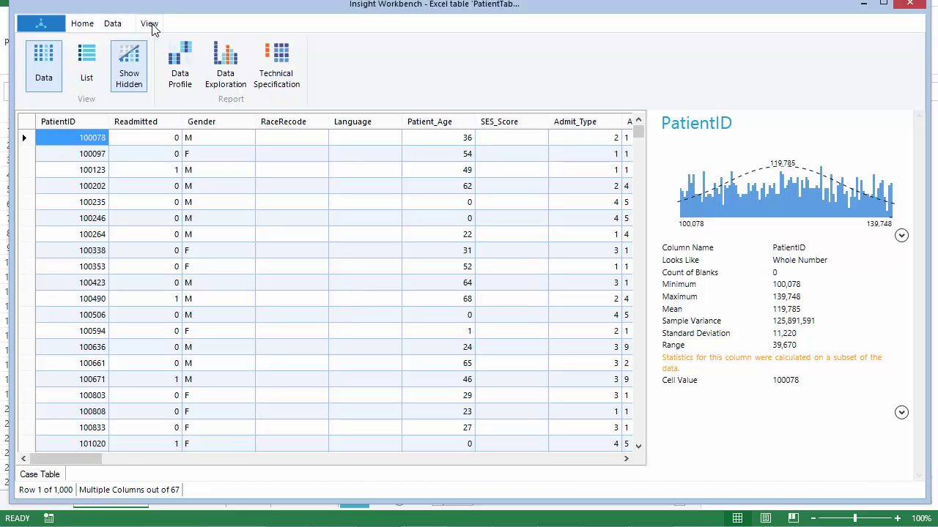
left_click(79, 25)
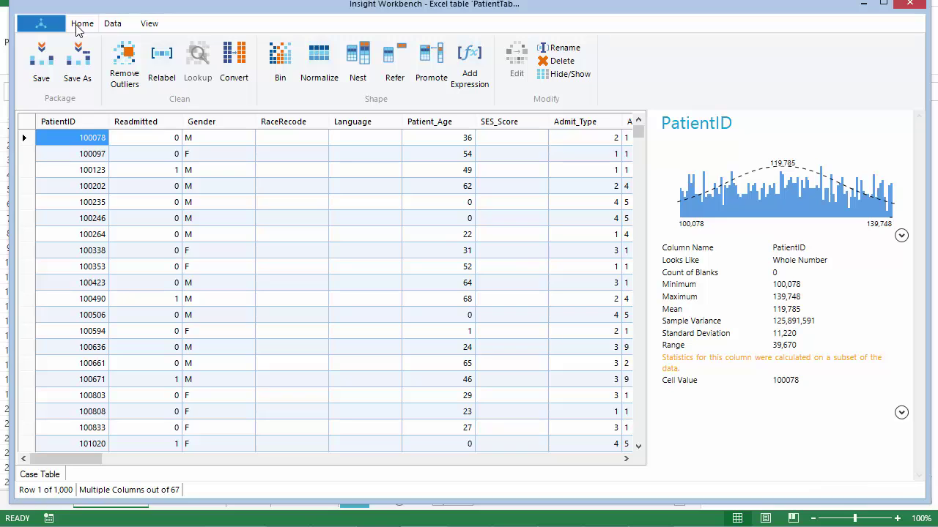
left_click(112, 27)
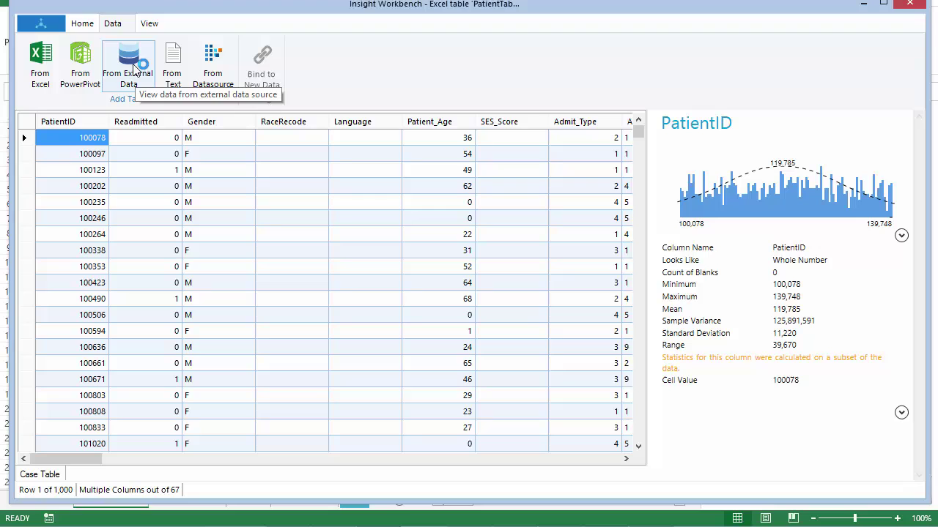
Add SQL Server's [dbo].[DrugsAdministered] table, remove BasePrice outliers, and return to the case table
left_click(134, 69)
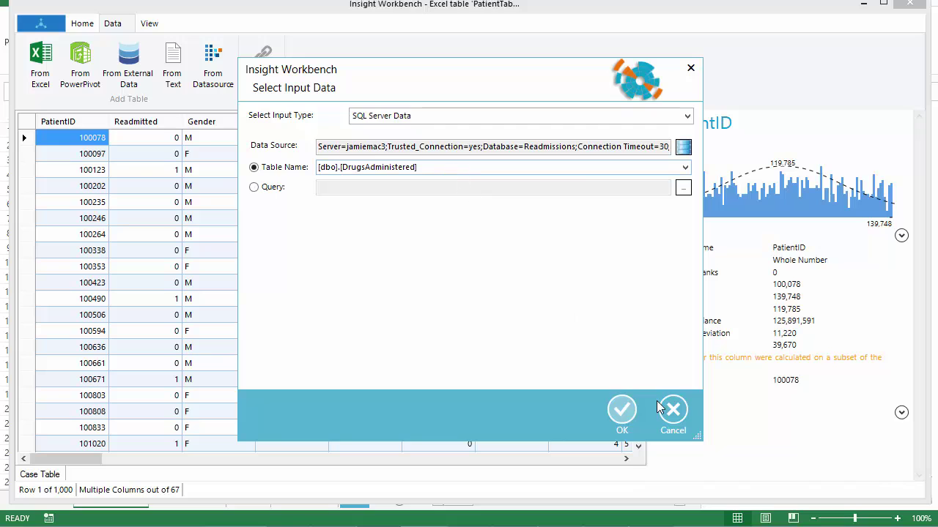
left_click(621, 412)
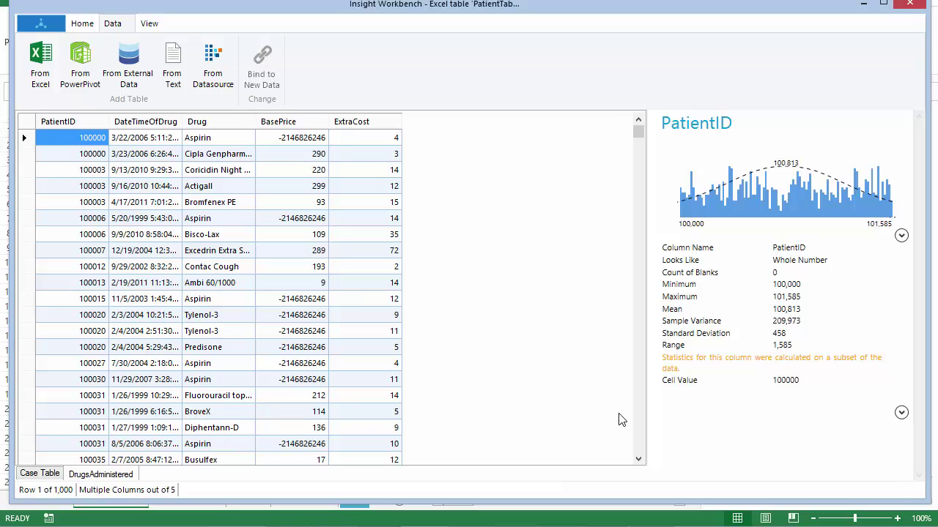
left_click(319, 218)
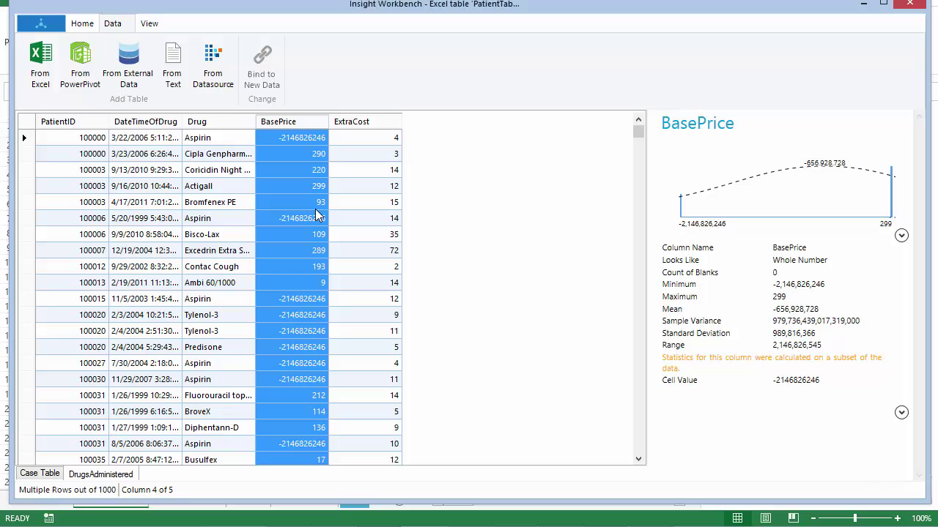
left_click(91, 29)
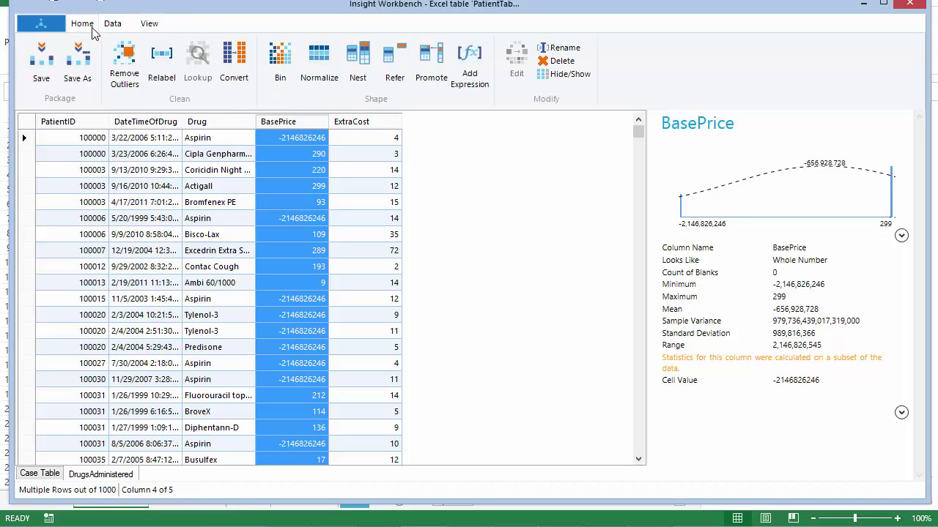
left_click(130, 66)
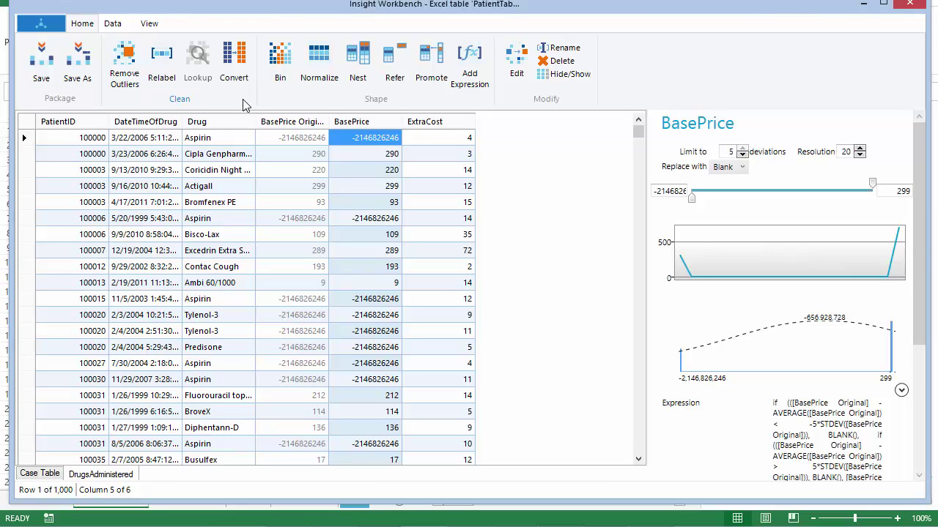
left_click(51, 476)
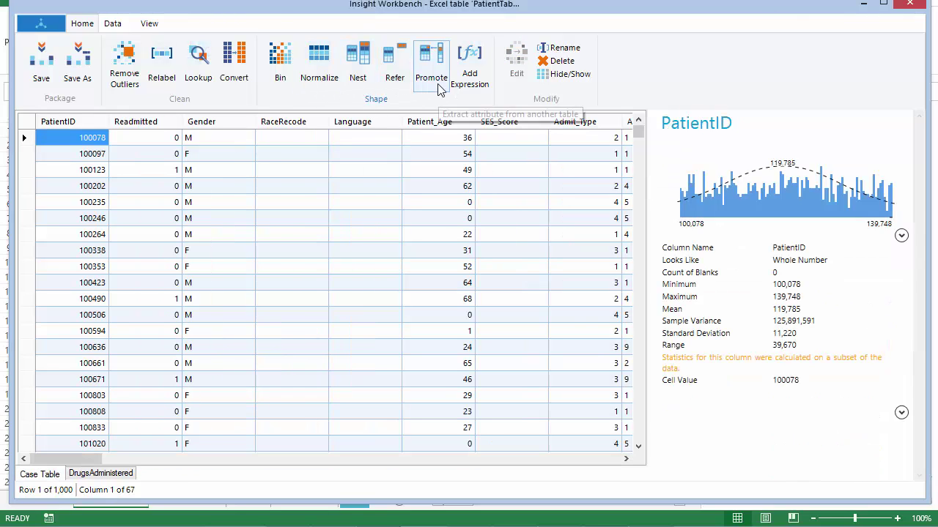
Nest DrugsAdministered's DateTimeOfDrug, Drug, ExtraCost and BasePrice columns, then add a ROWCOUNT([DrugsAdministered]) expression
left_click(366, 68)
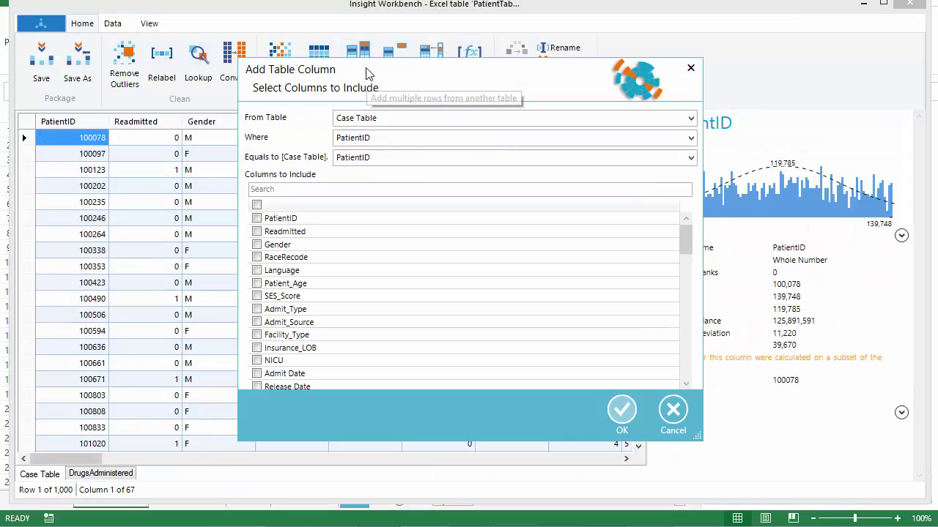
left_click(383, 118)
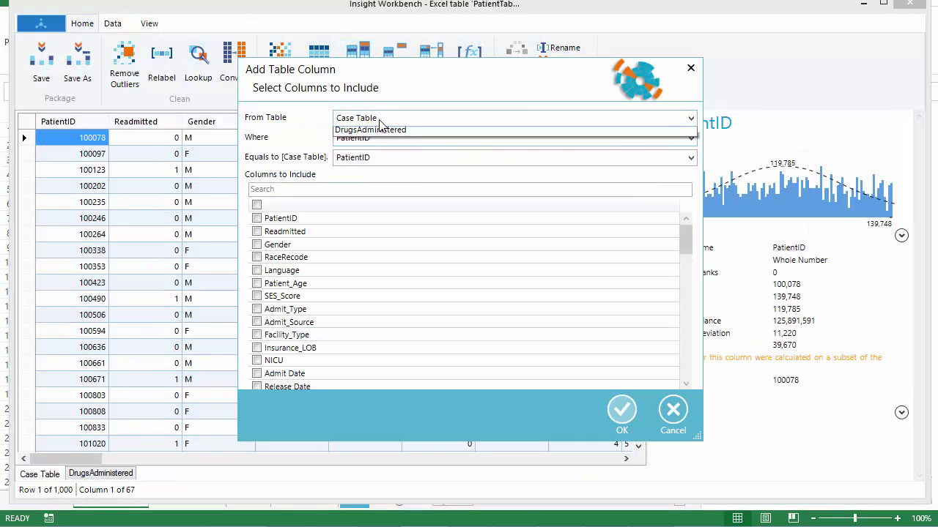
left_click(381, 146)
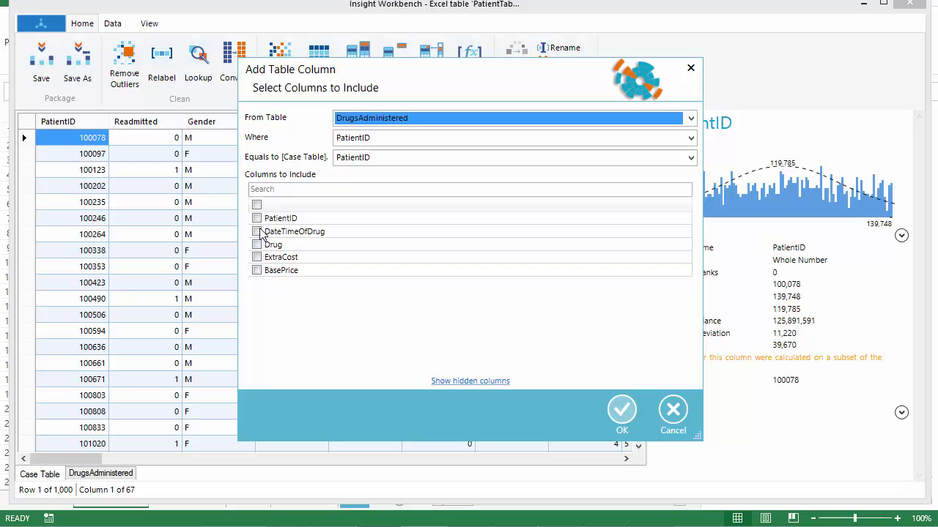
left_click(256, 231)
left_click(256, 245)
left_click(257, 258)
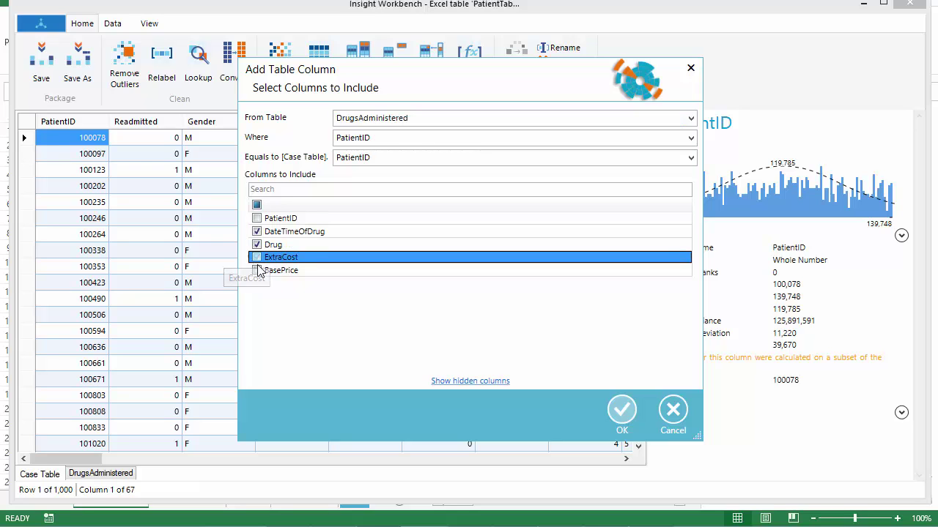
left_click(256, 270)
left_click(622, 410)
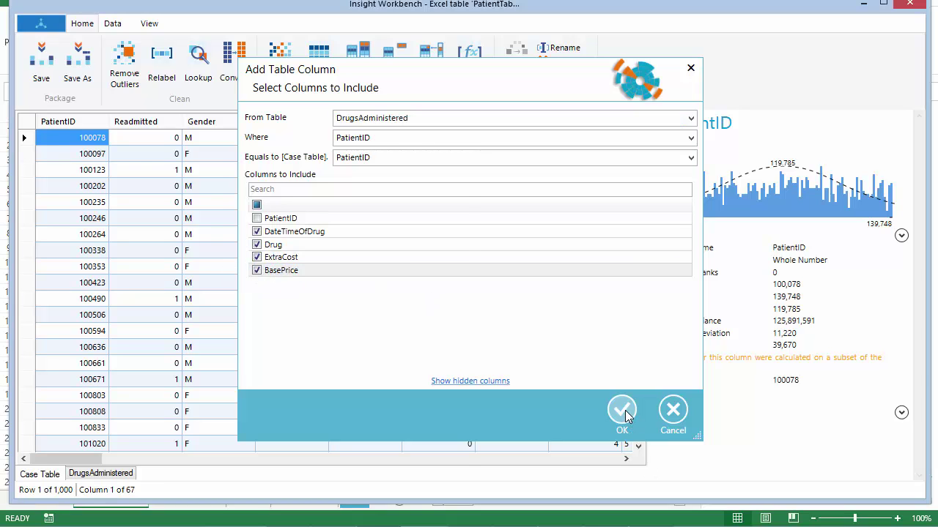
left_click(468, 63)
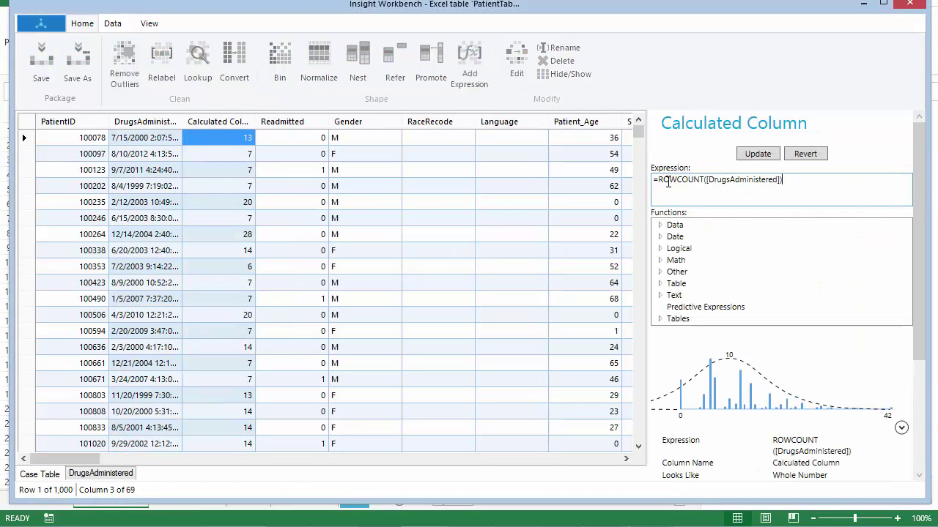
left_click_drag(819, 125, 659, 126)
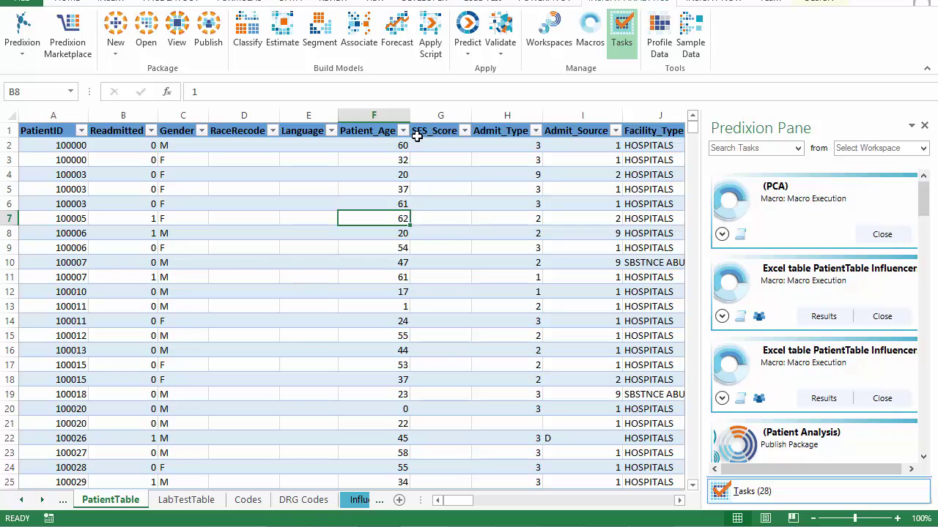
Start Apply Script on the Patient Analysis package and pick the PCA script
left_click(431, 48)
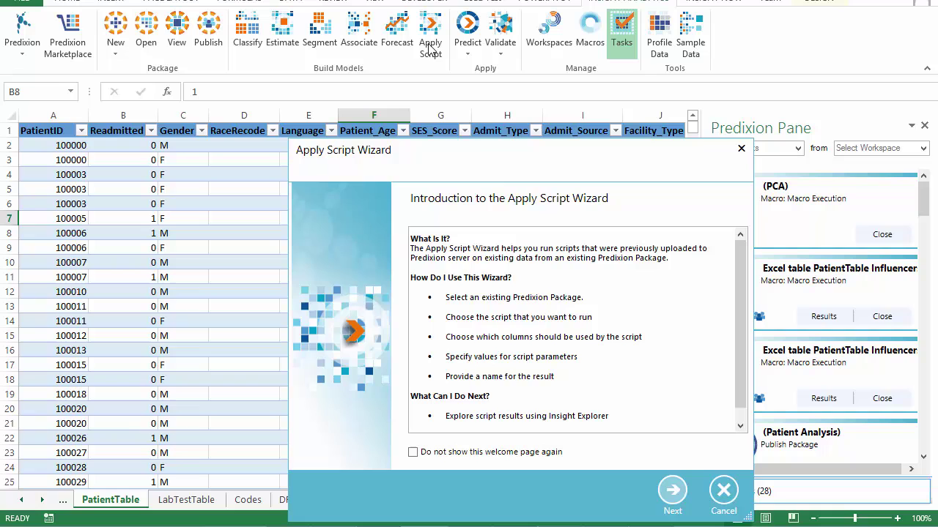
left_click_drag(506, 149, 418, 43)
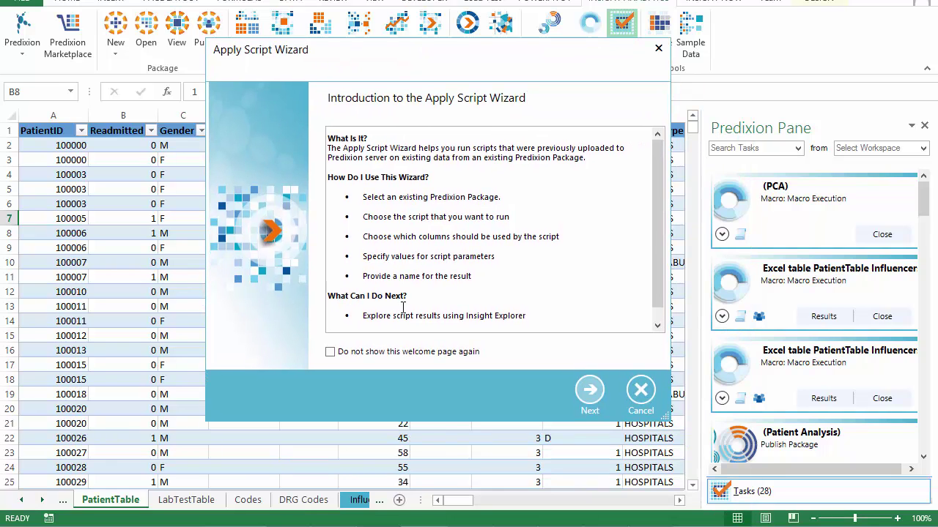
left_click(590, 389)
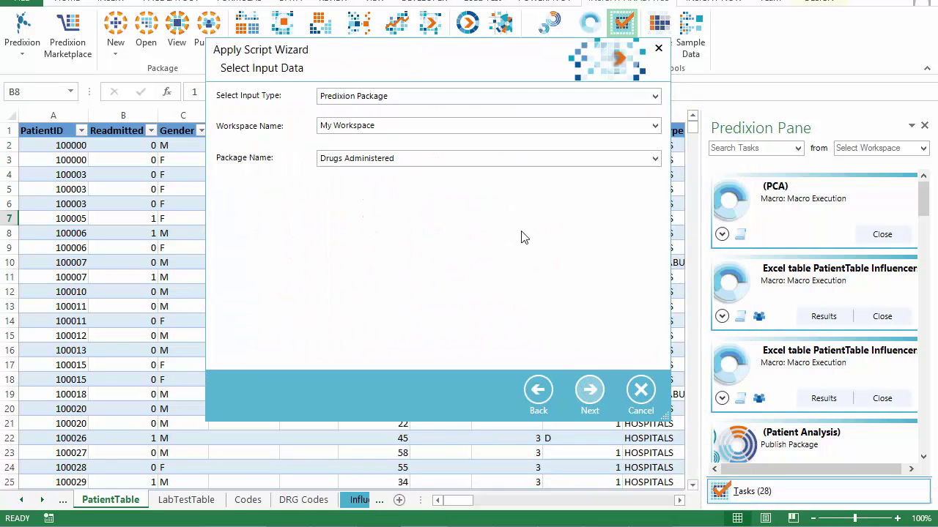
left_click(367, 165)
left_click(359, 237)
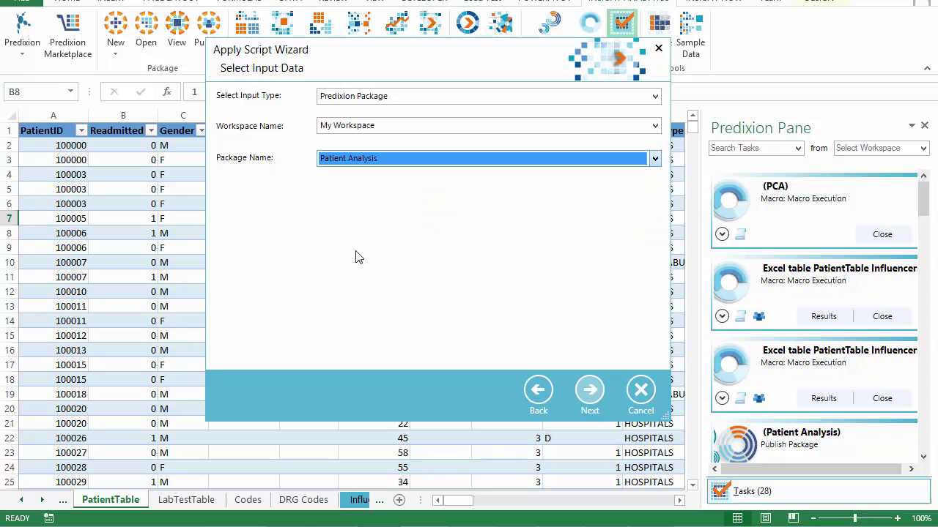
left_click(589, 398)
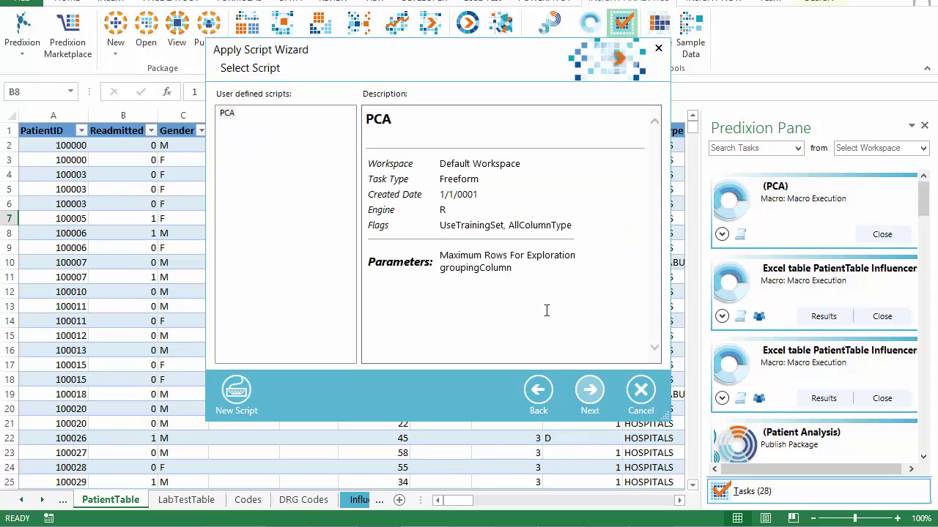
left_click(228, 115)
left_click(590, 392)
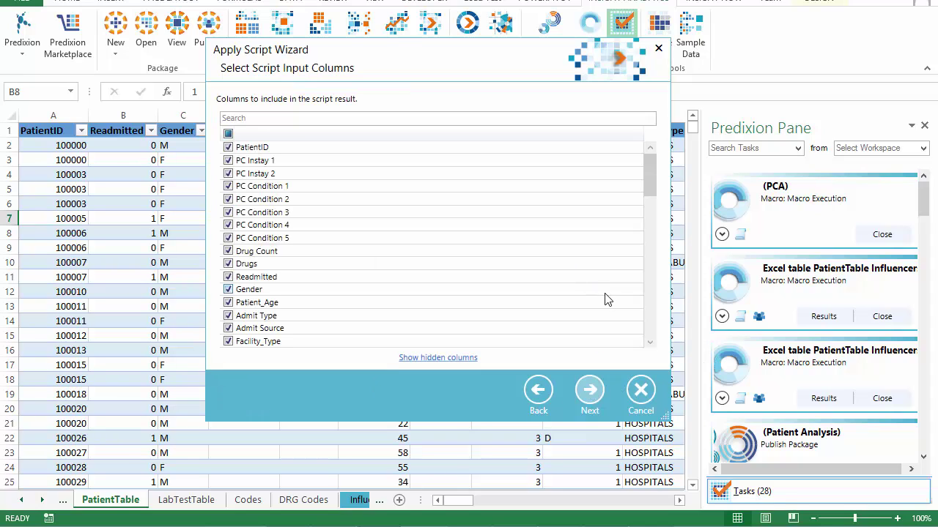
Select Readmitted plus the PPI, ProBNP, TroponinT, Albumin, GFR and EjectFract Instay columns
left_click(228, 135)
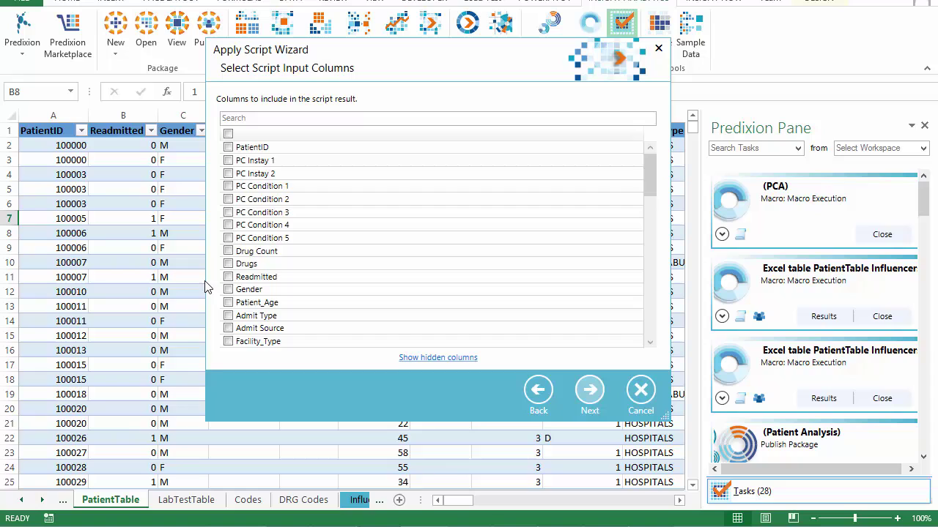
left_click(230, 278)
left_click_drag(657, 198, 657, 239)
left_click(228, 264)
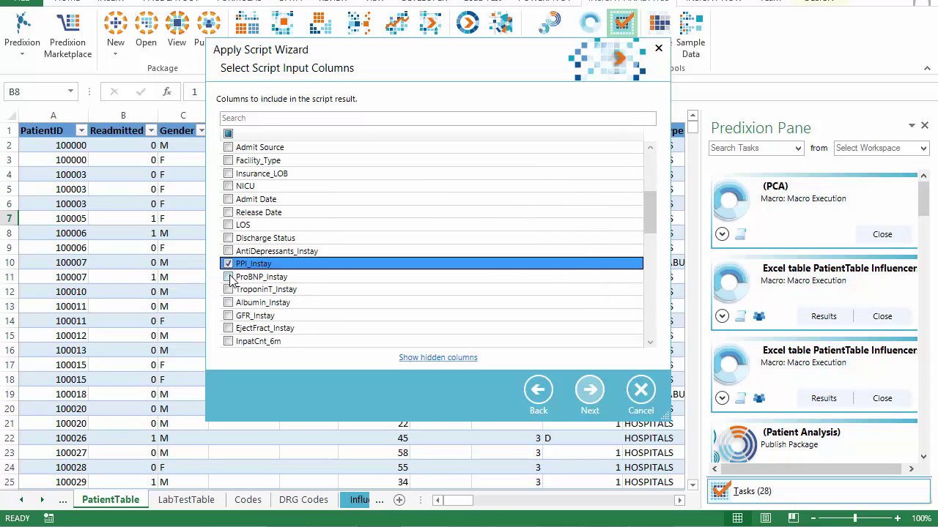
left_click(227, 277)
left_click(228, 290)
left_click(228, 303)
left_click(228, 315)
left_click(228, 328)
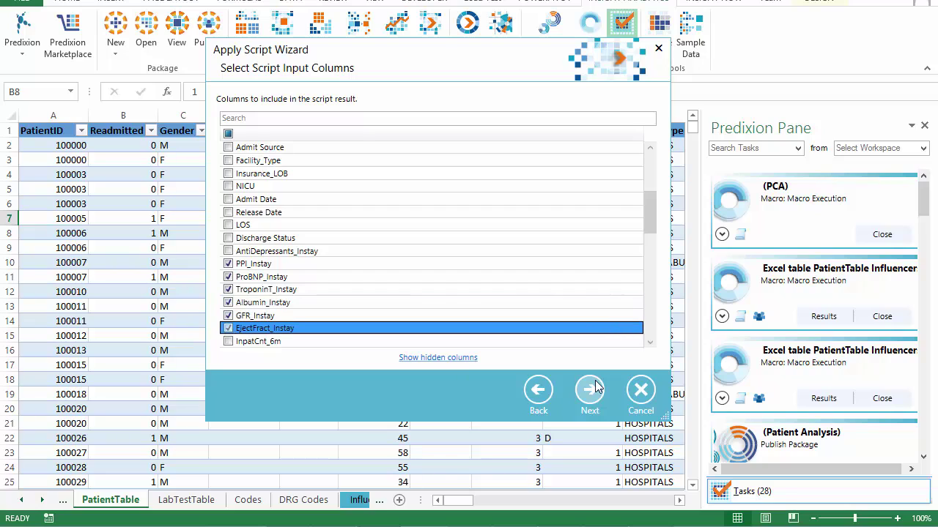
Keep the parameters grouped by Readmitted and finish the wizard as PCA Result
left_click(590, 390)
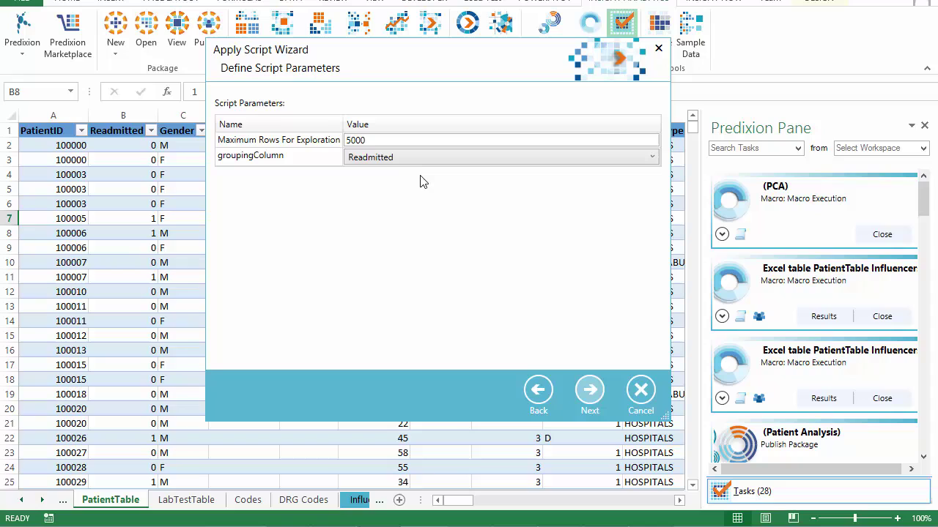
left_click(589, 390)
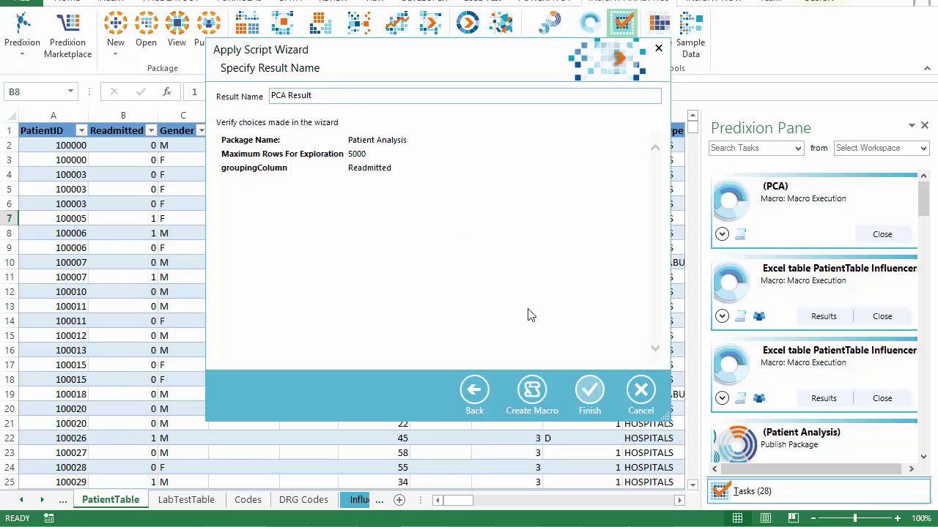
left_click(590, 392)
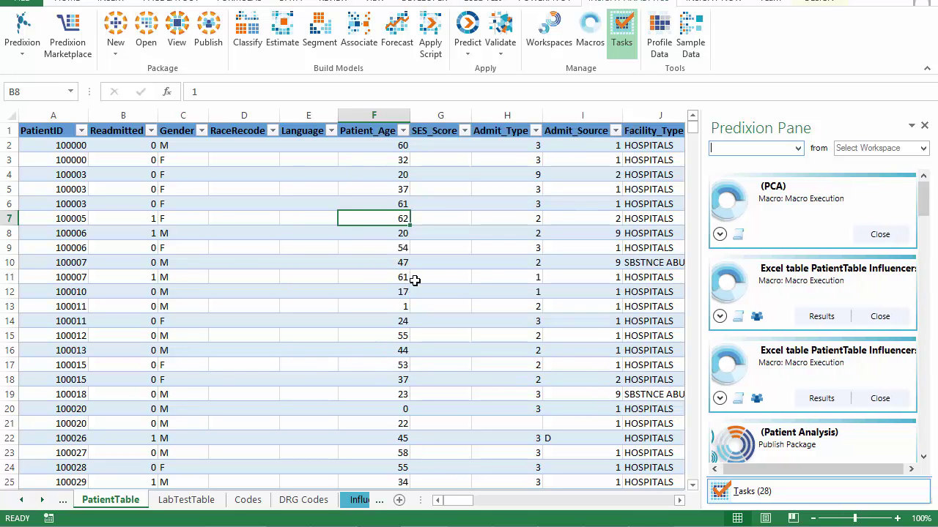
Open Patient Analysis in the browser and view PCA Result2's scripts
left_click(184, 40)
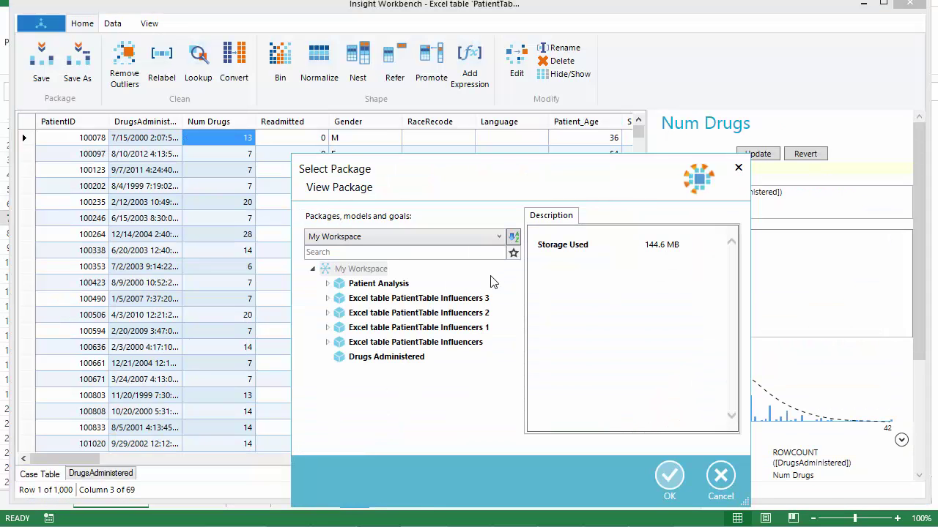
left_click(378, 286)
left_click(670, 477)
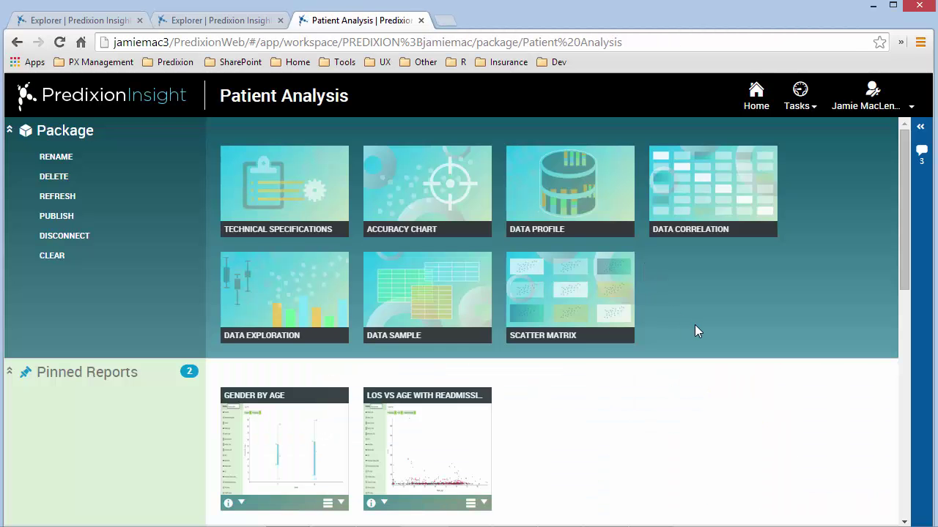
scroll(697, 327, "down", 3)
scroll(697, 329, "down", 3)
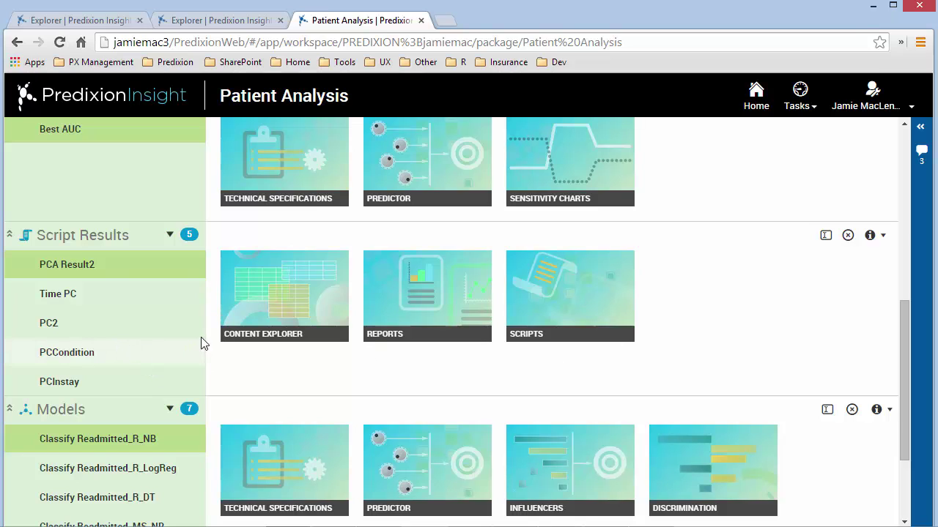
left_click(570, 303)
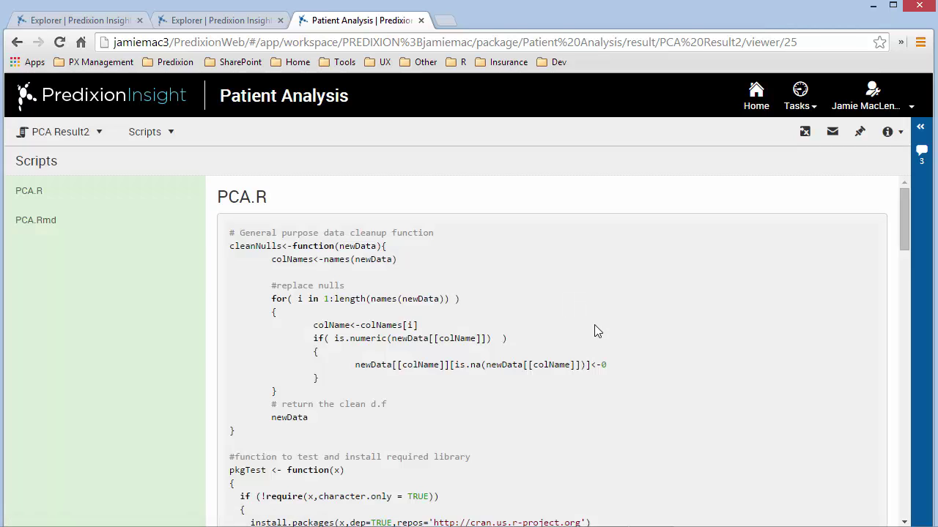
Review the PCA.R script, then browse the rotation, center and scale result tables
scroll(542, 326, "down", 6)
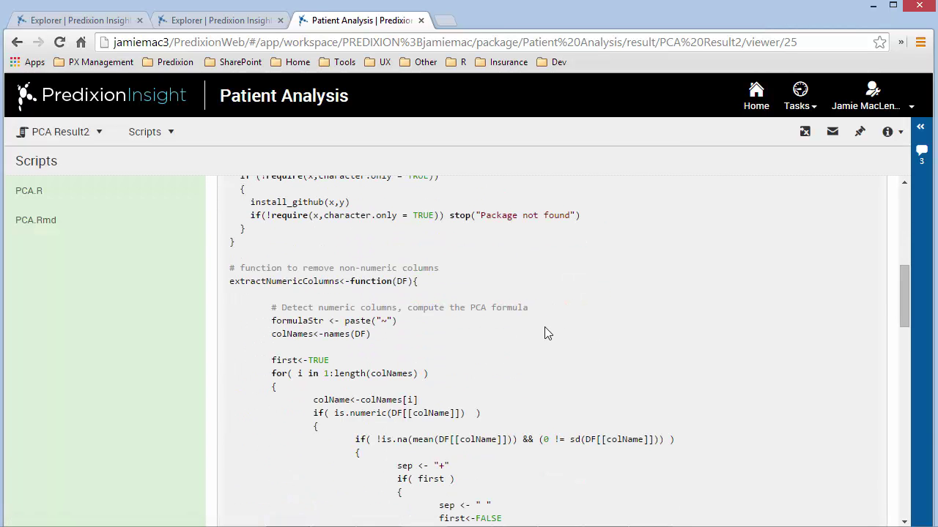
scroll(544, 327, "up", 6)
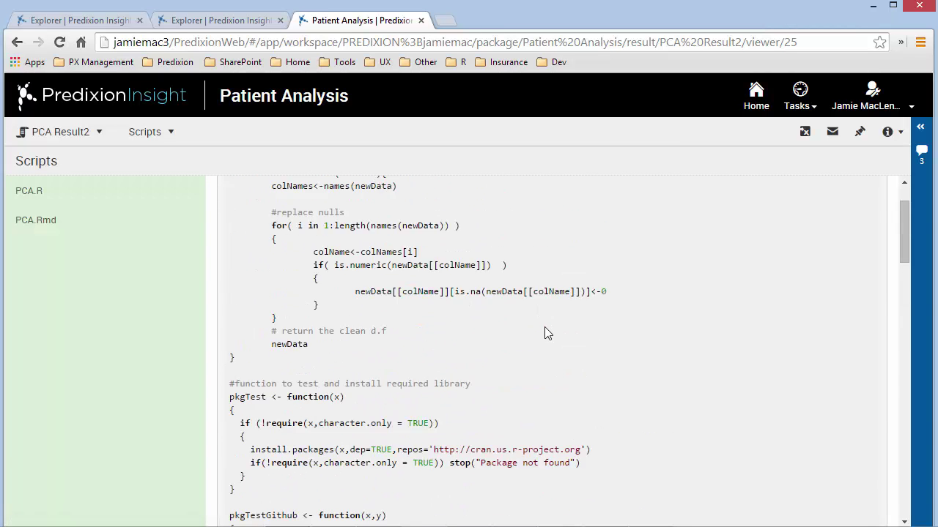
left_click(154, 135)
left_click(161, 158)
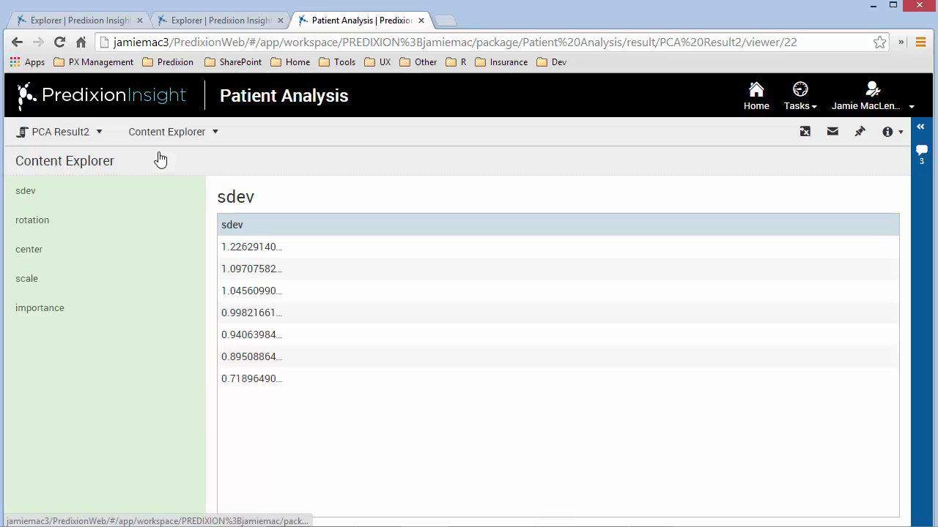
left_click(34, 227)
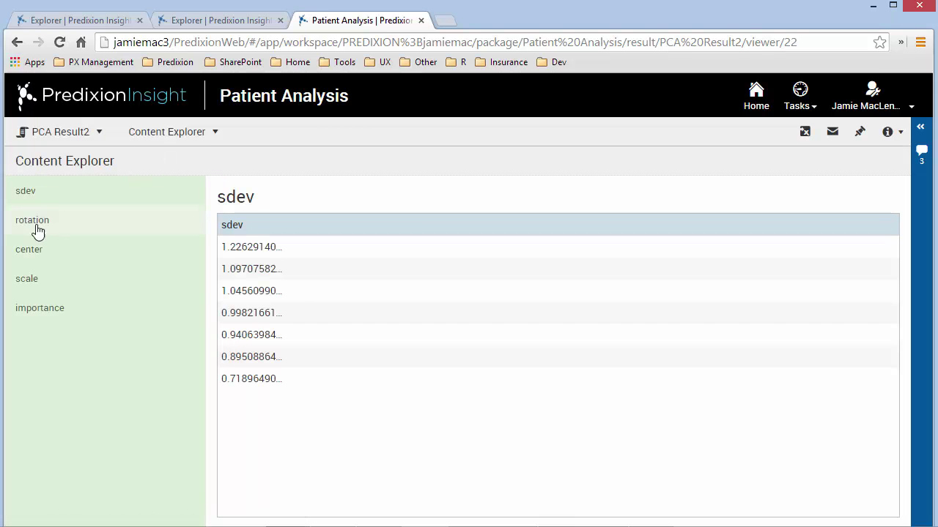
left_click(30, 255)
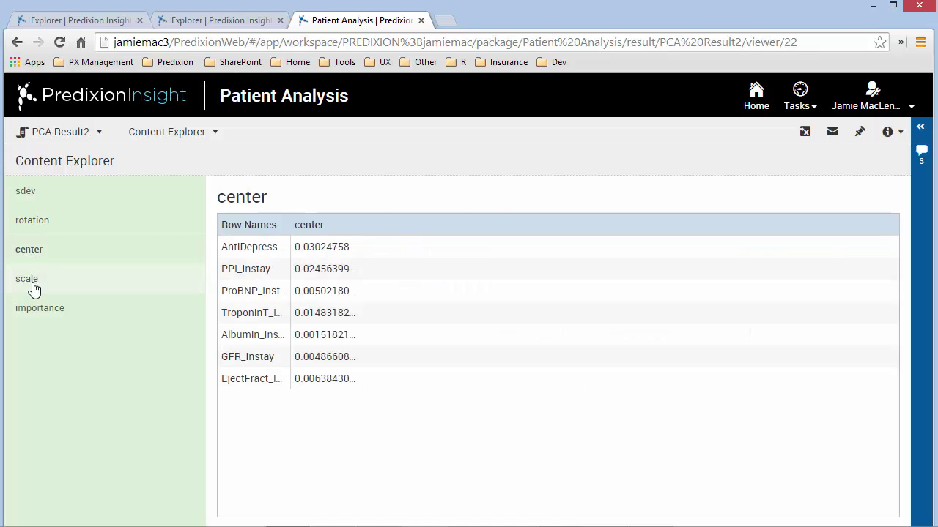
left_click(30, 283)
left_click(179, 138)
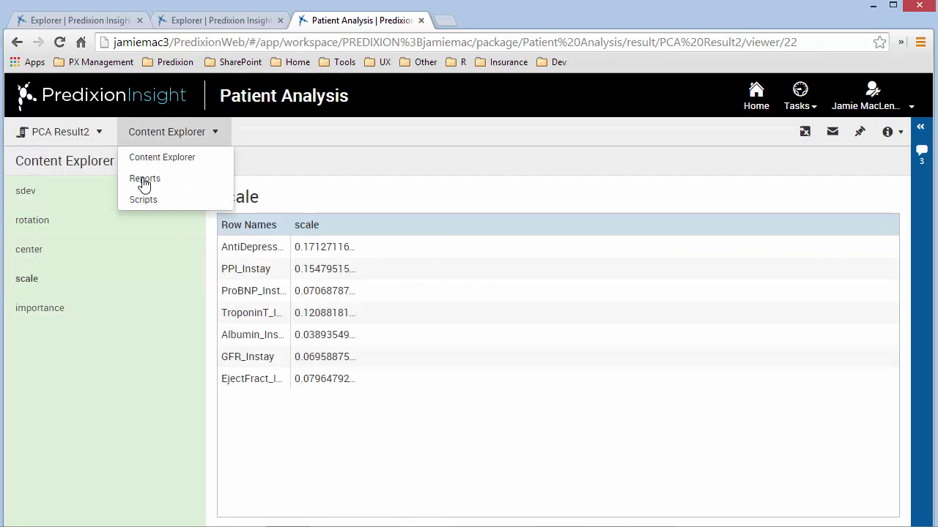
Scroll through the PCA Result2 Principal Components Report, then return to Excel
left_click(144, 181)
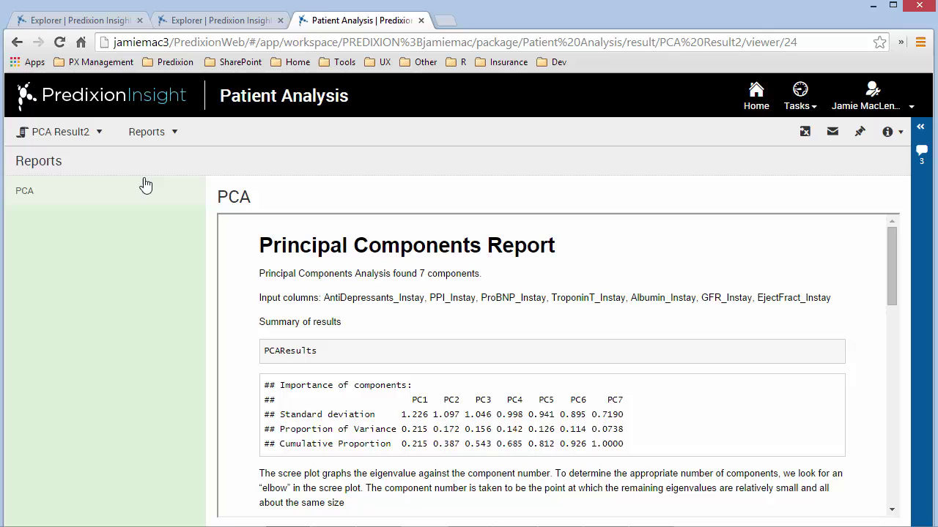
scroll(471, 361, "down", 3)
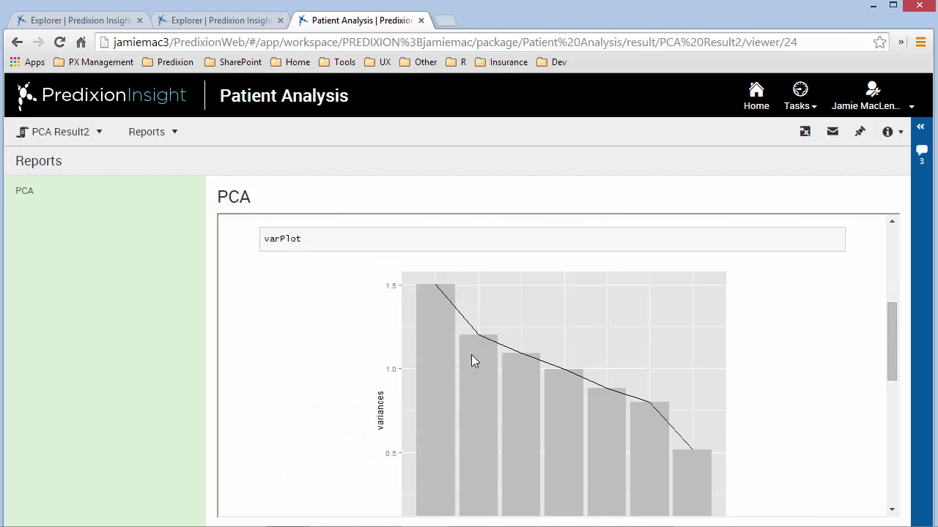
scroll(471, 360, "down", 4)
scroll(471, 360, "down", 3)
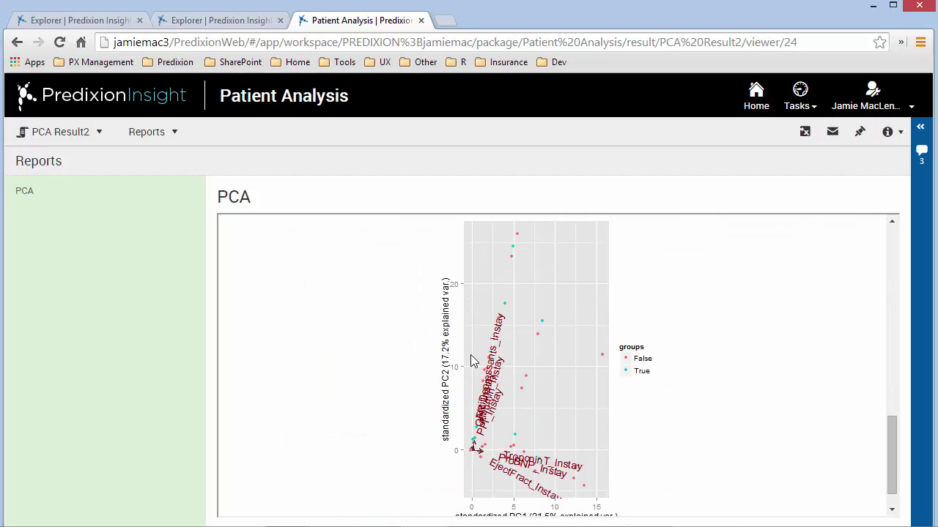
scroll(471, 360, "up", 5)
scroll(470, 355, "up", 6)
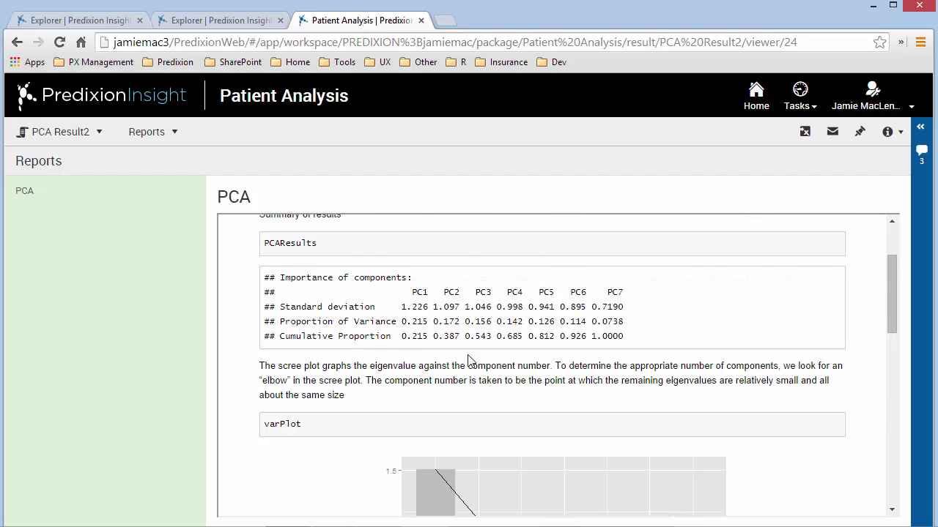
scroll(469, 359, "down", 1)
scroll(469, 359, "up", 1)
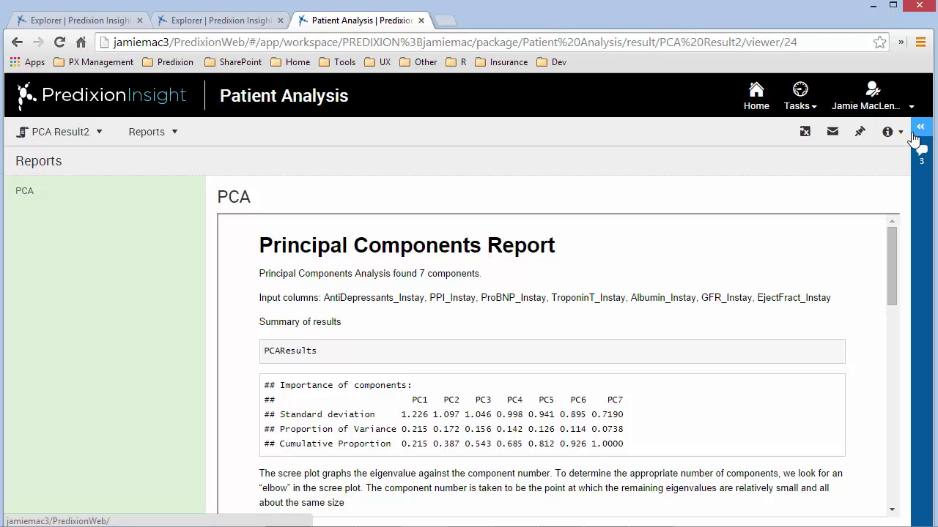
key("alt+Tab")
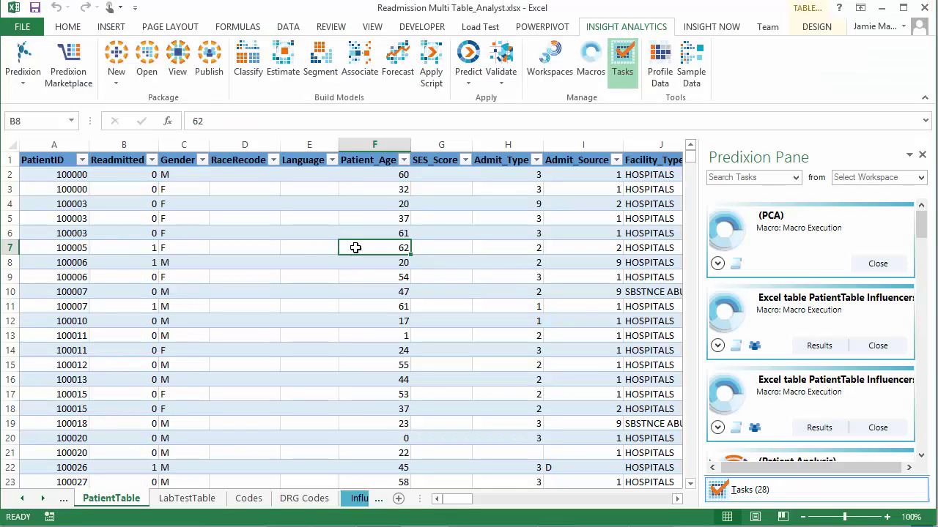
Open the Patient Analysis package in Insight Workbench and move to the PC Instay 2 column
left_click(149, 76)
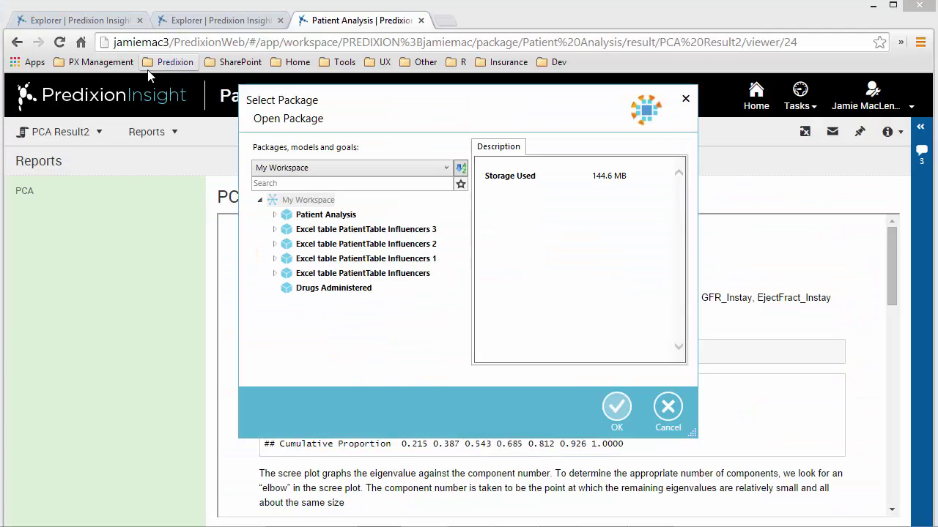
left_click(326, 214)
left_click(616, 409)
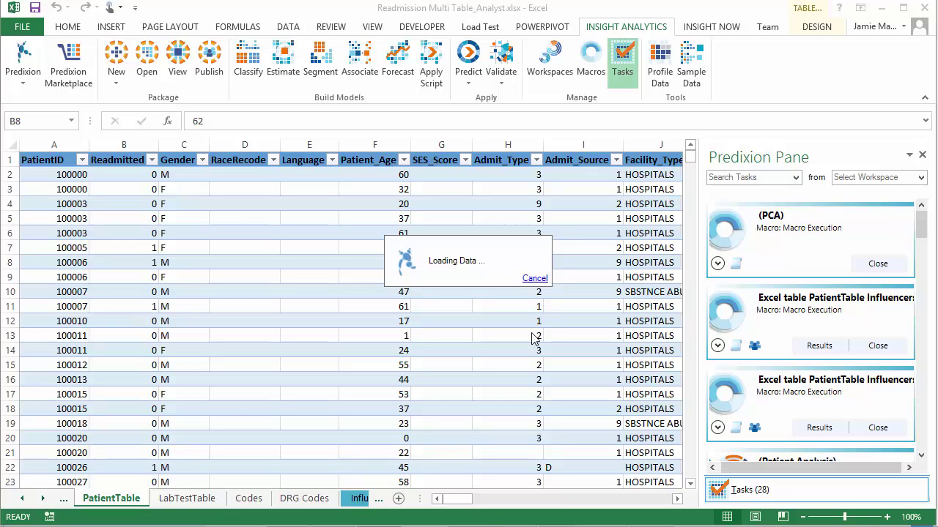
key("Right")
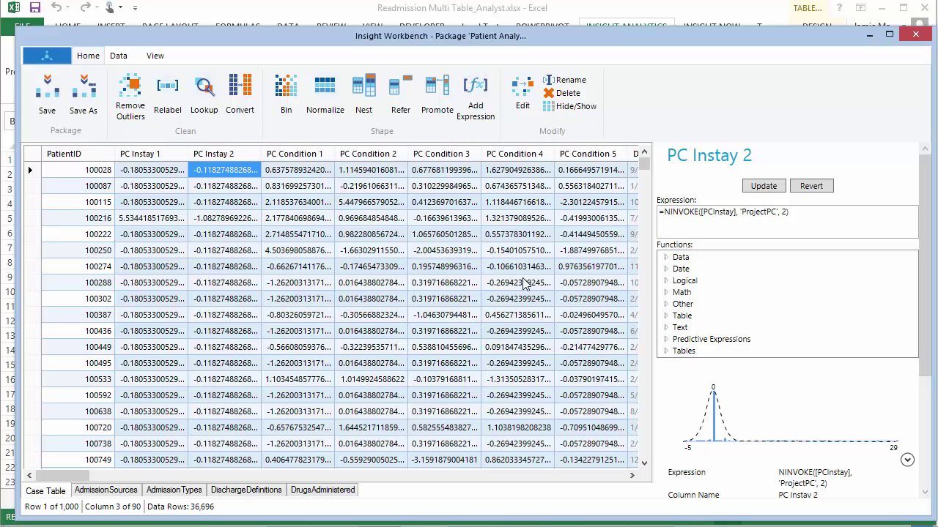
Highlight the NINVOKE expression, then expand Predictive Expressions and Segment Patient Analysis_MS_Prob functions
left_click_drag(662, 212, 774, 213)
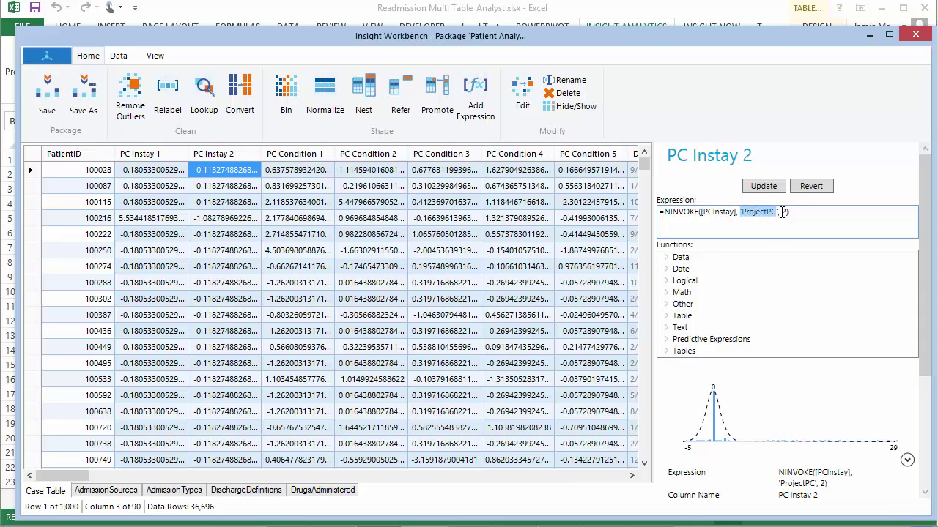
left_click(783, 211)
left_click(666, 340)
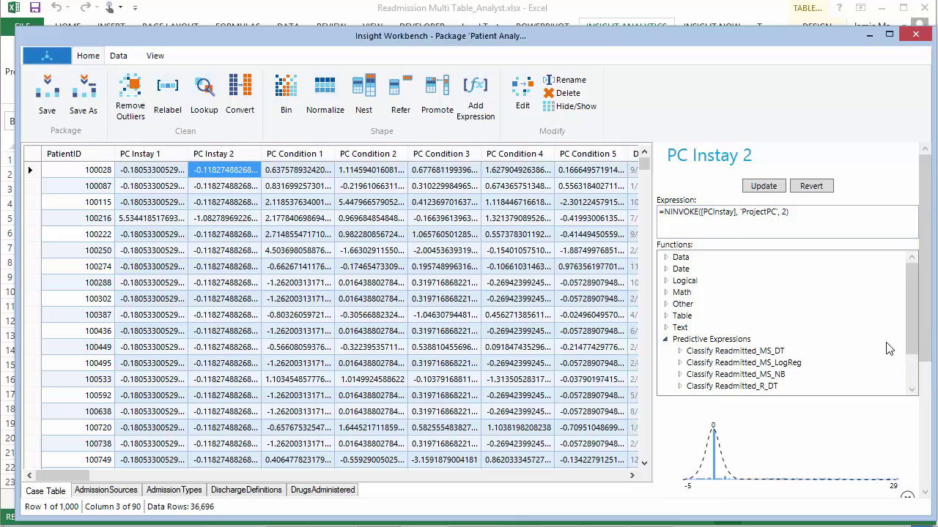
left_click_drag(912, 308, 913, 337)
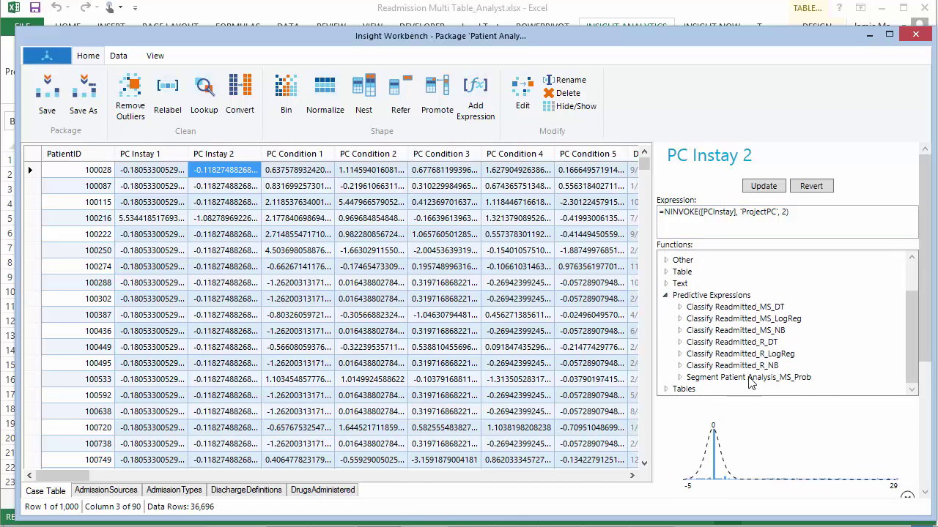
left_click(680, 377)
left_click_drag(912, 287, 913, 387)
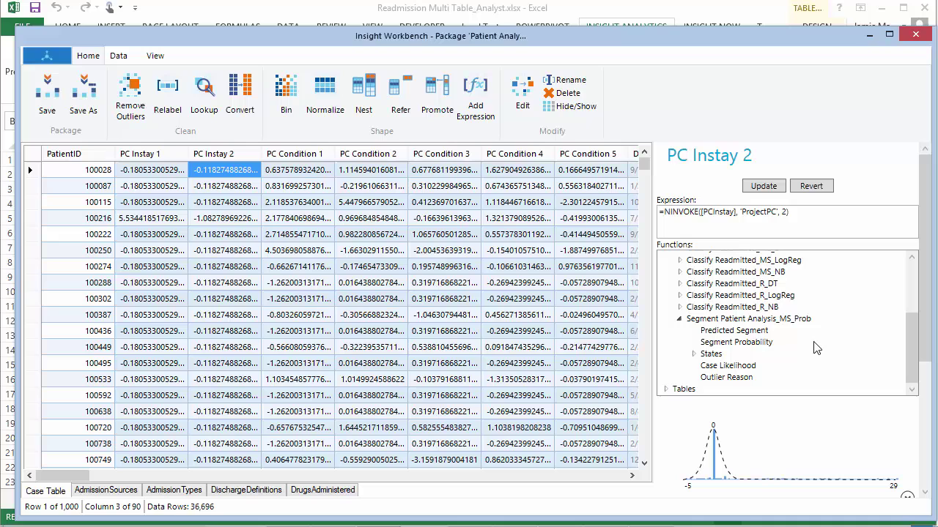
scroll(913, 325, "up", 3)
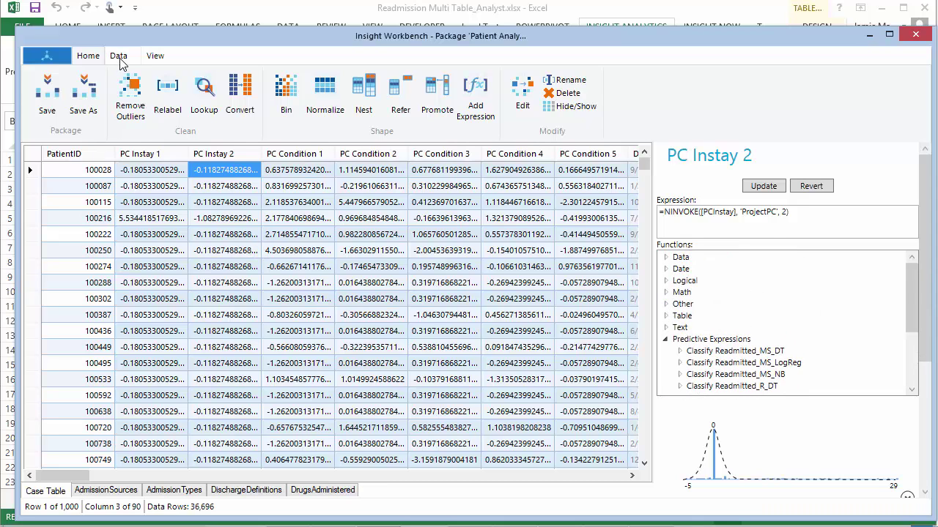
In Data Exploration, chart PC Instay 1 against PC Instay 2, sizing points by PC Condition 1
left_click(157, 59)
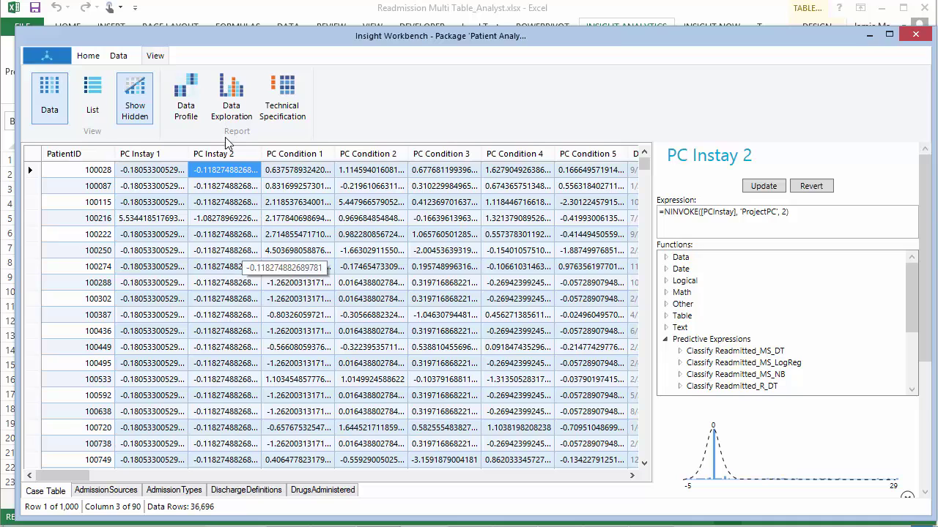
left_click(233, 103)
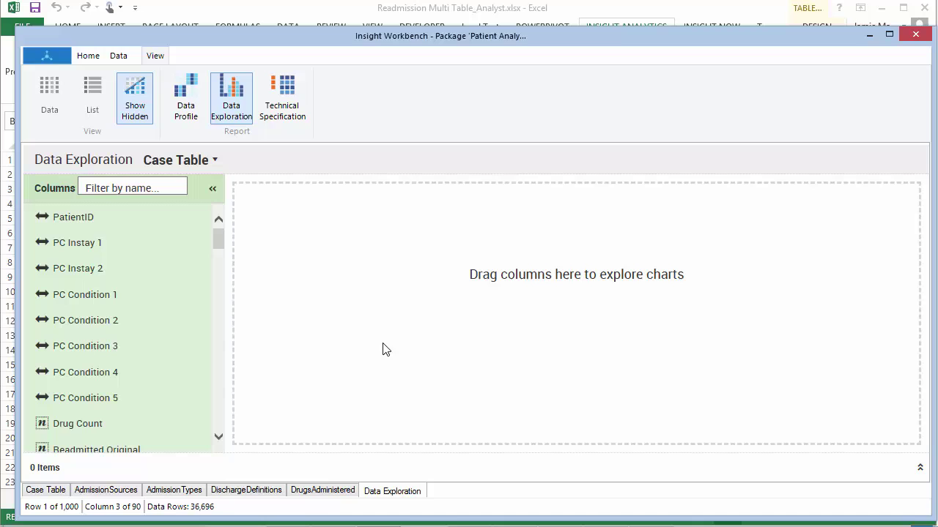
left_click_drag(78, 245, 326, 282)
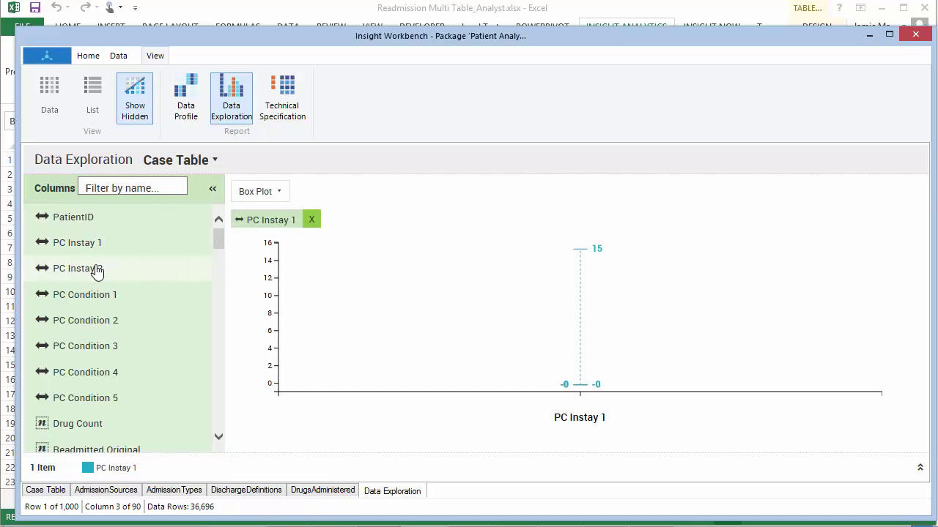
left_click_drag(382, 293, 382, 295)
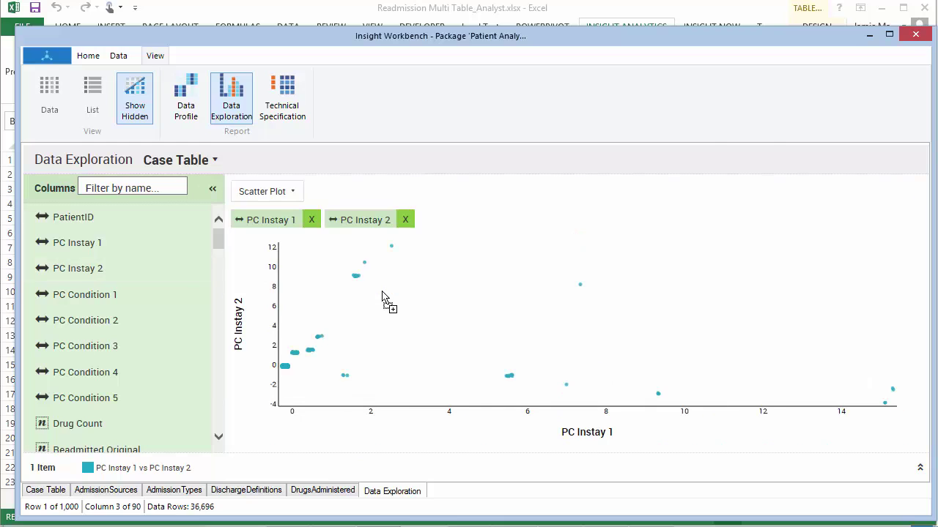
mouse_move(324, 231)
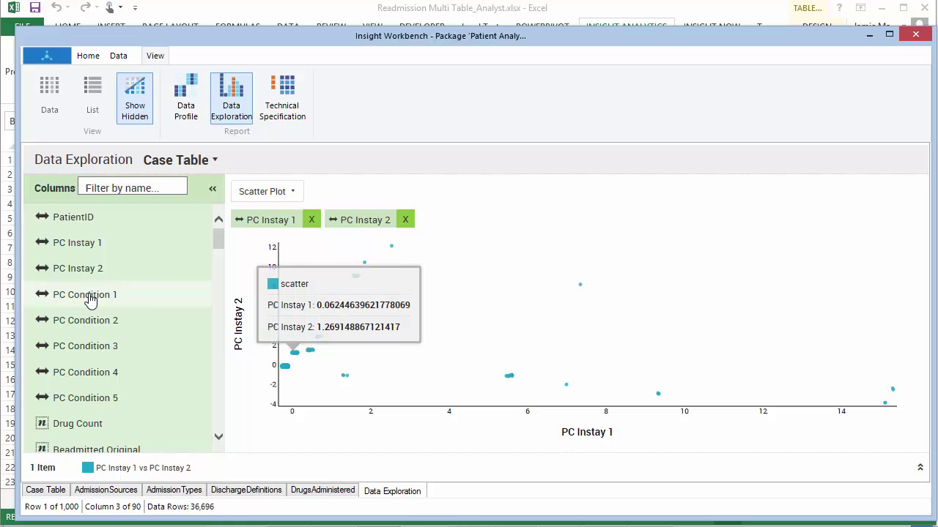
left_click_drag(203, 306, 349, 321)
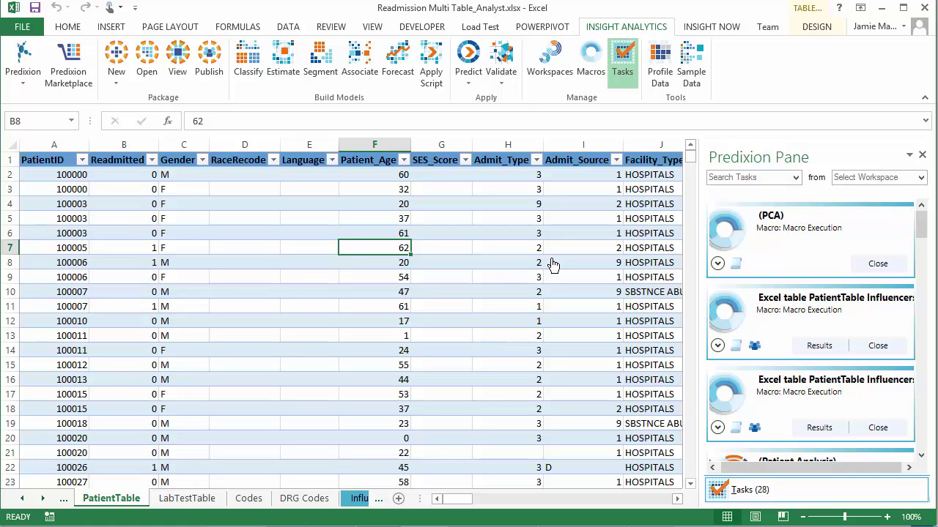
Start a Predict Value for Patient Analysis returning PC Instay 1, PC Instay 2 and Best AUC Probability of True
left_click(469, 85)
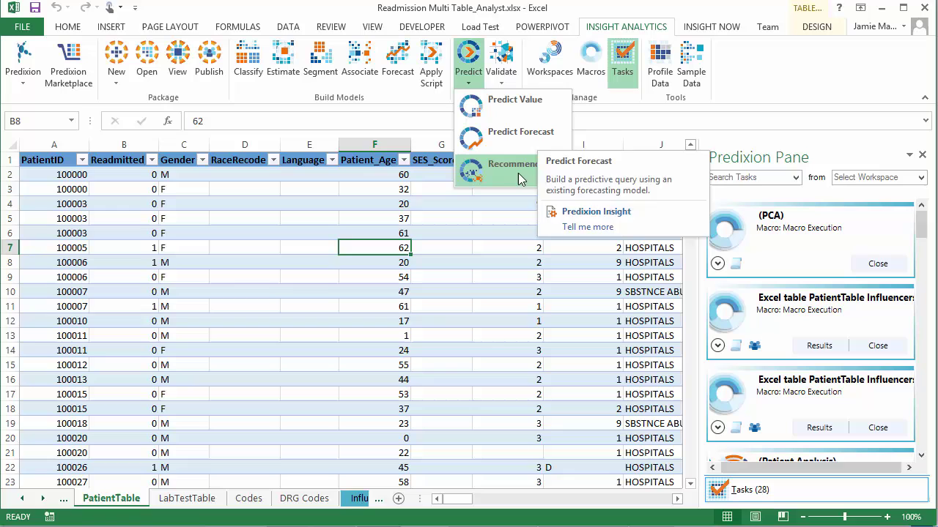
left_click(478, 111)
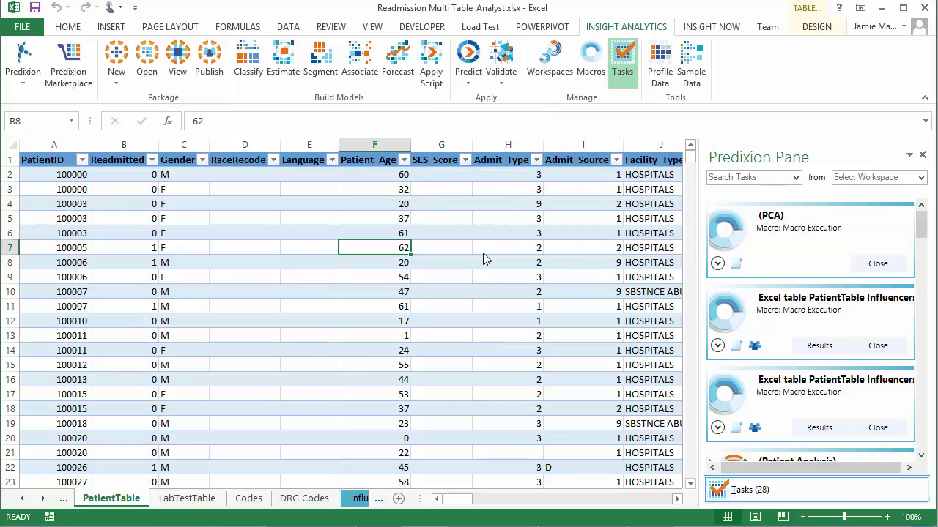
left_click(619, 420)
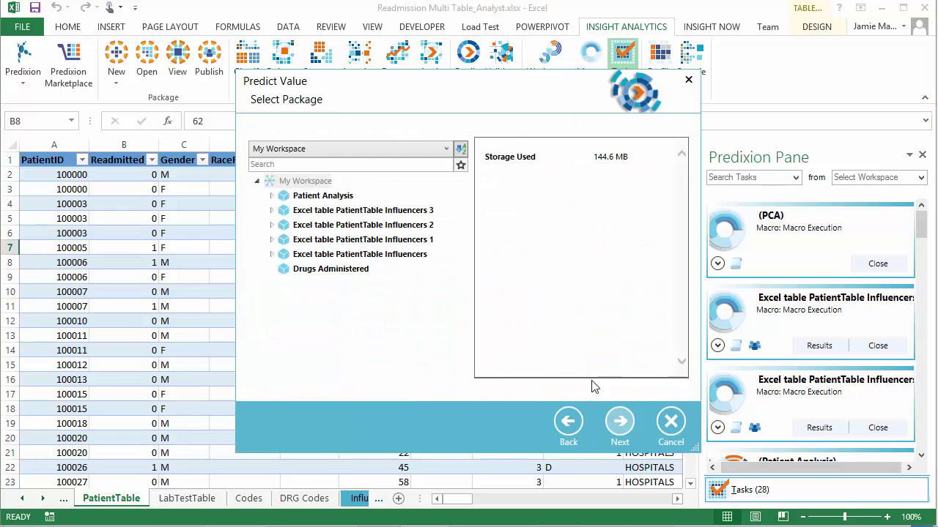
left_click(333, 203)
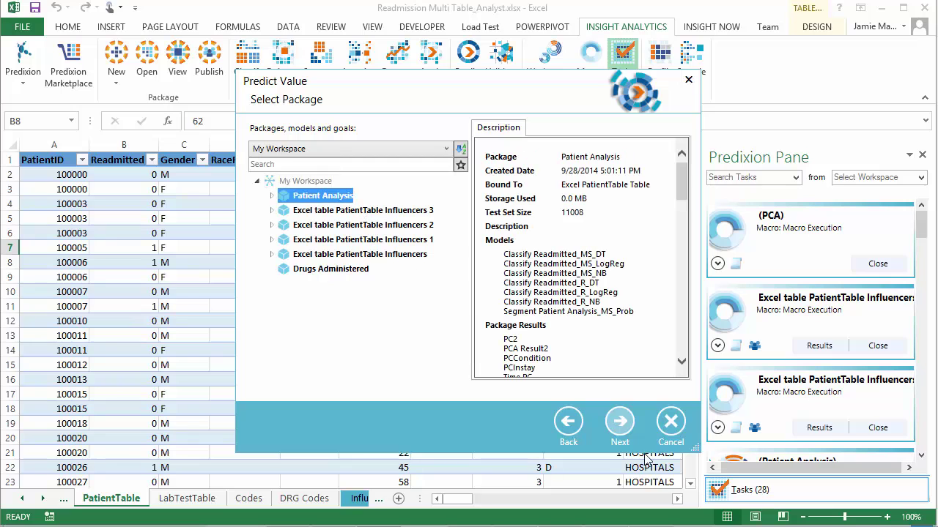
left_click(619, 427)
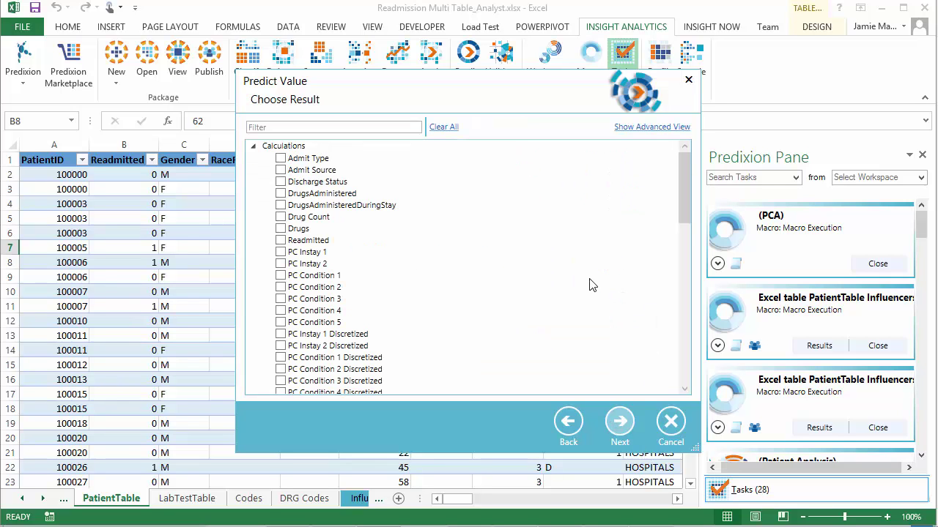
left_click(281, 252)
left_click(281, 264)
left_click_drag(687, 211, 693, 318)
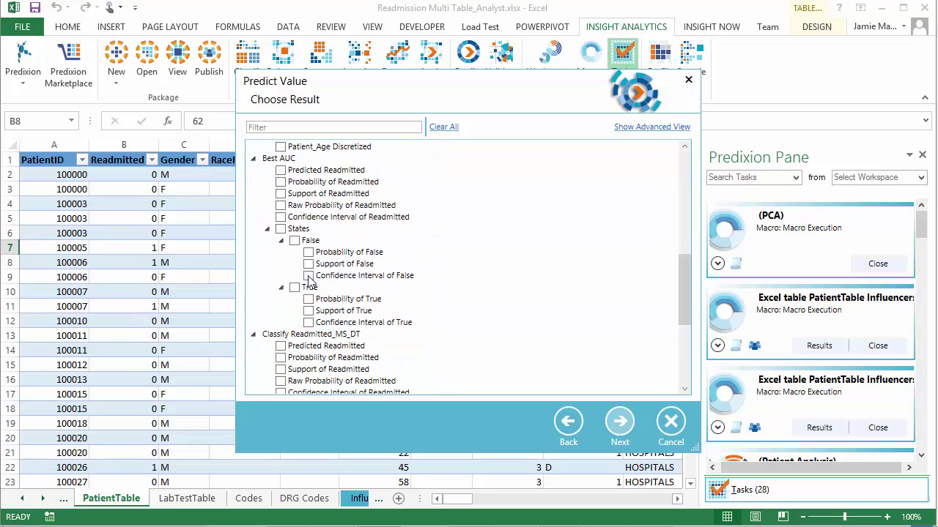
left_click(308, 299)
Review the input tables, keep the Case Table, and save the prediction as a Query Macro
key("Return")
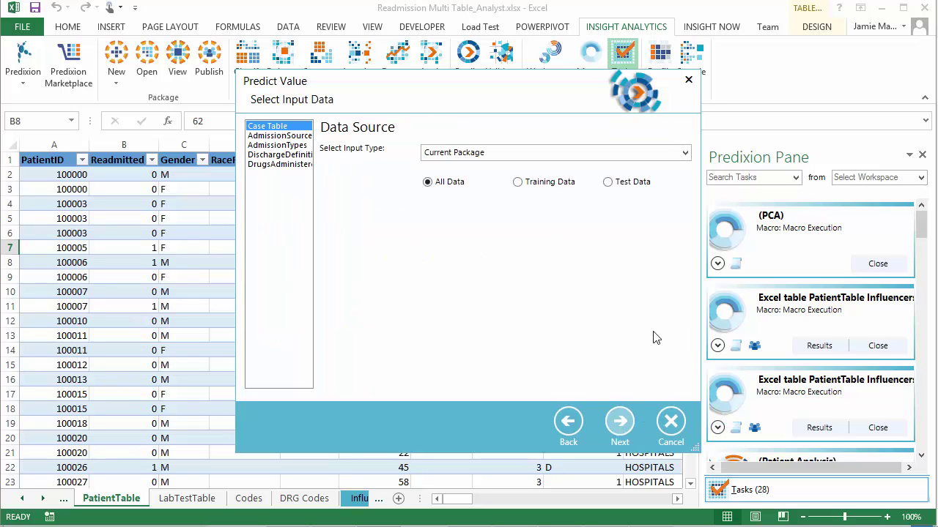
left_click(273, 146)
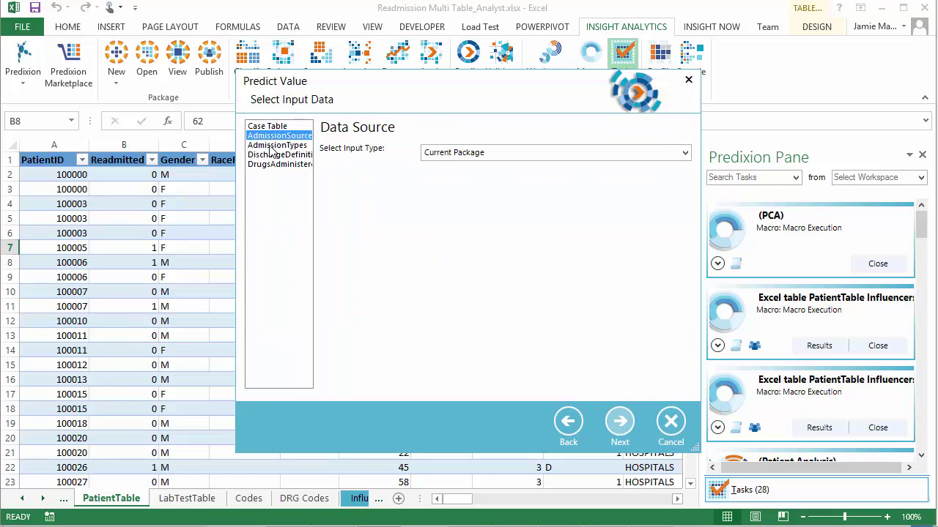
left_click(272, 156)
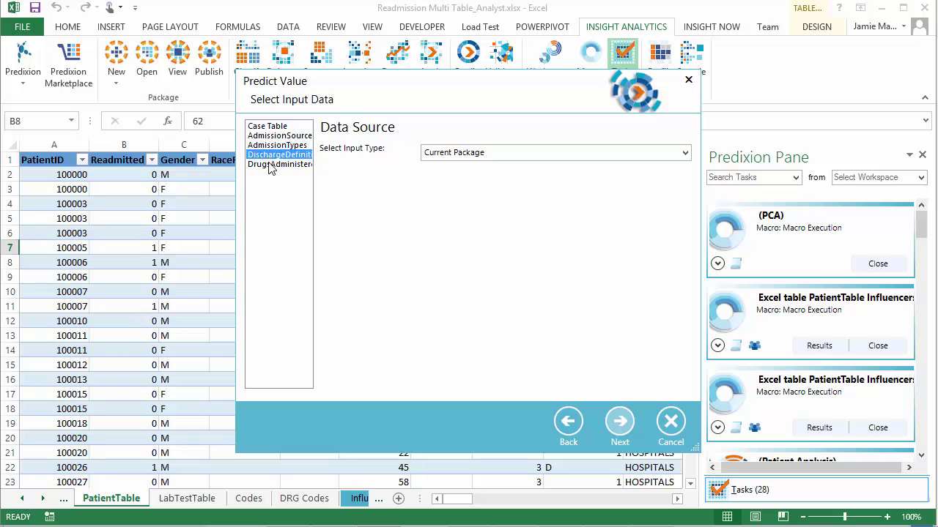
left_click(271, 167)
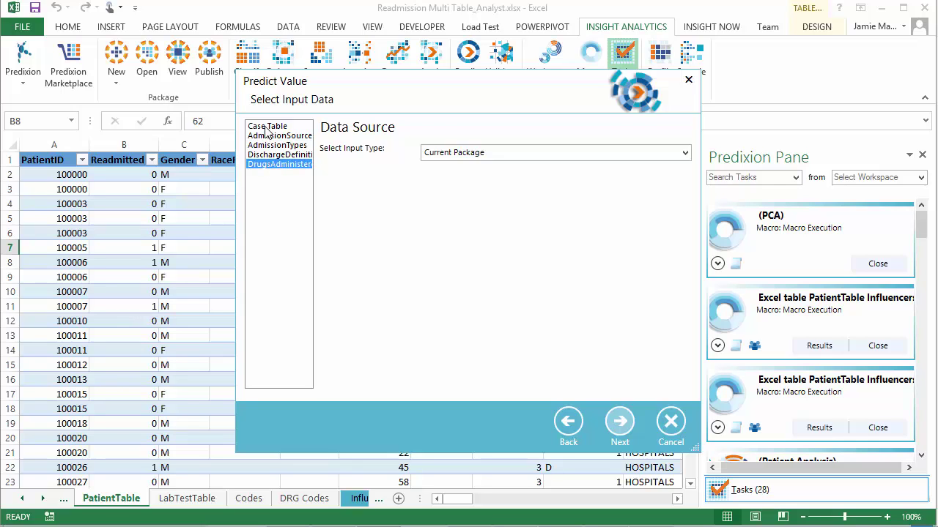
left_click(268, 129)
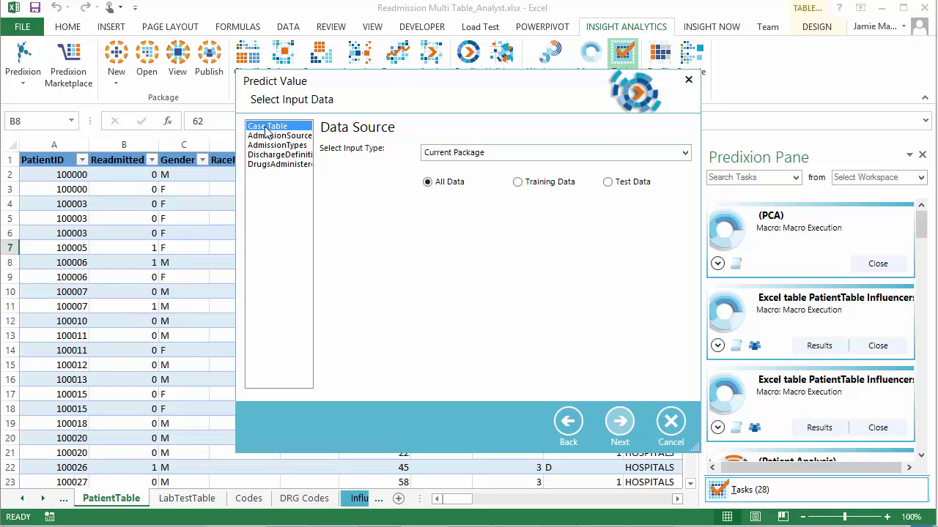
left_click(621, 424)
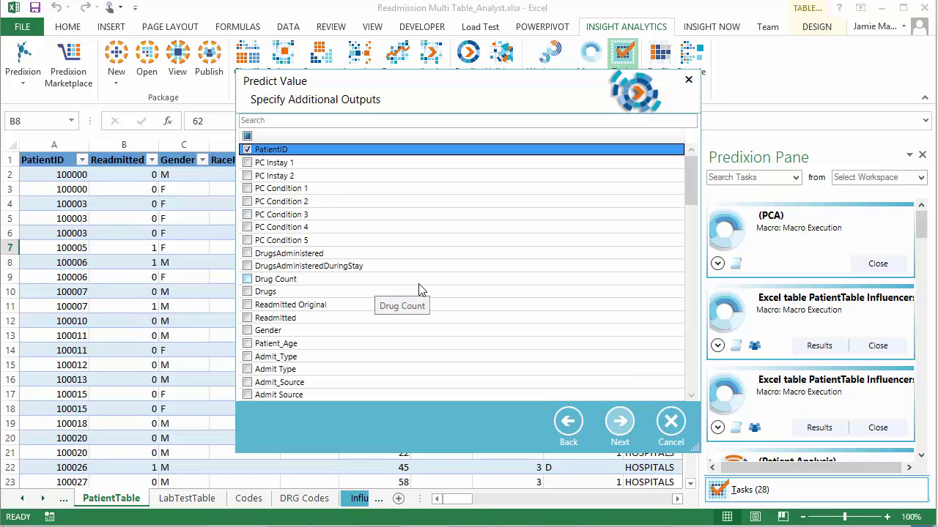
left_click(616, 418)
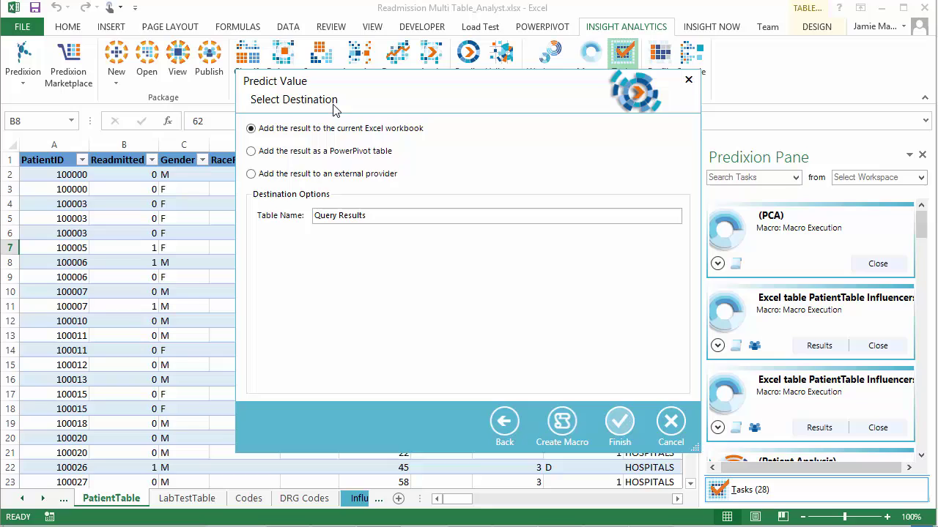
left_click(564, 429)
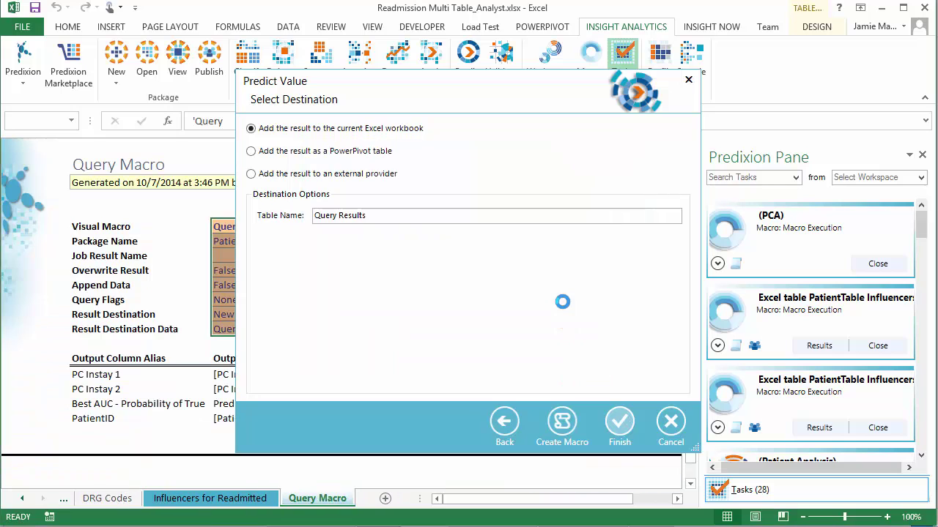
Copy the Query Macro's JSON to the clipboard and bring the empty Notepad window forward
left_click(671, 425)
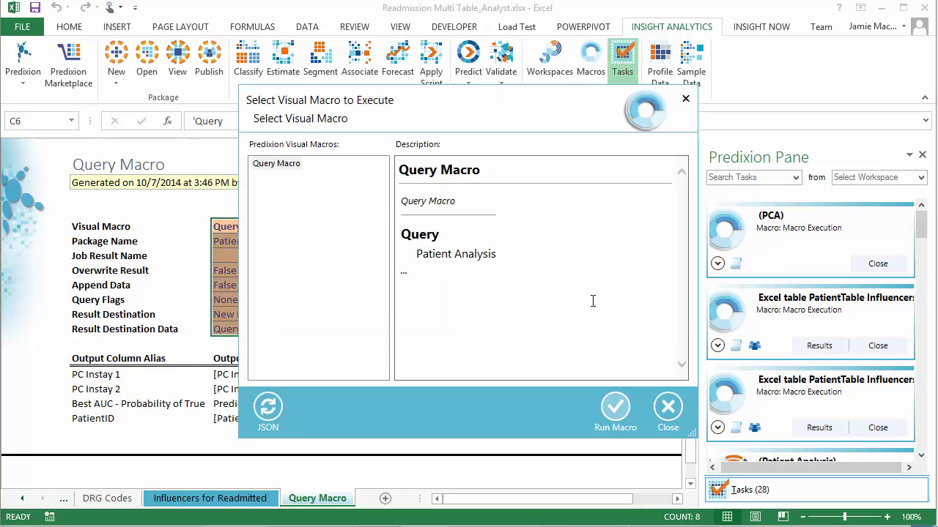
left_click(269, 411)
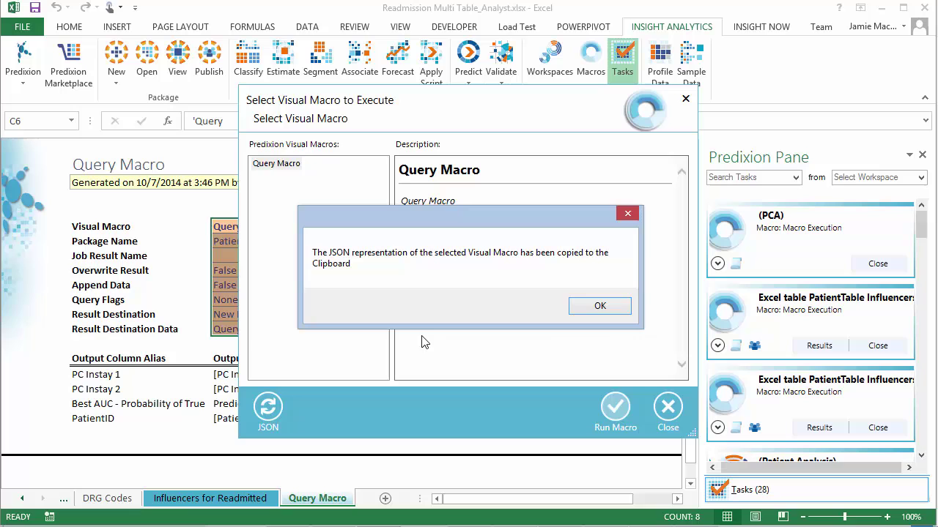
left_click(609, 315)
key("alt+Tab")
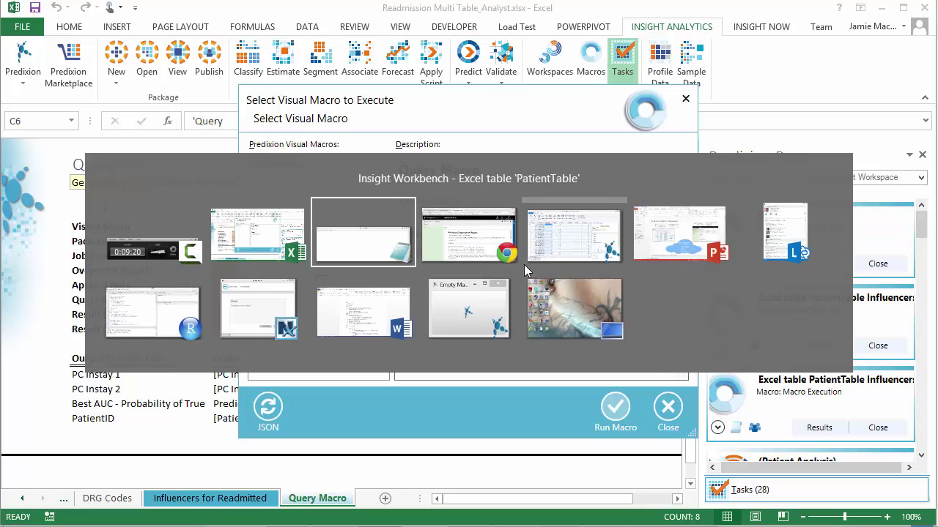
Paste the Query Macro JSON into the untitled Notepad document
key("ctrl+v")
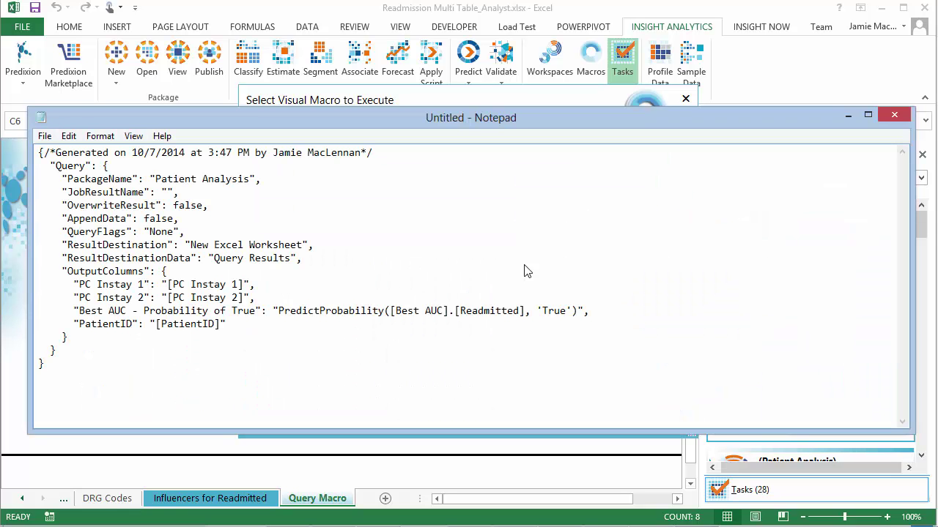